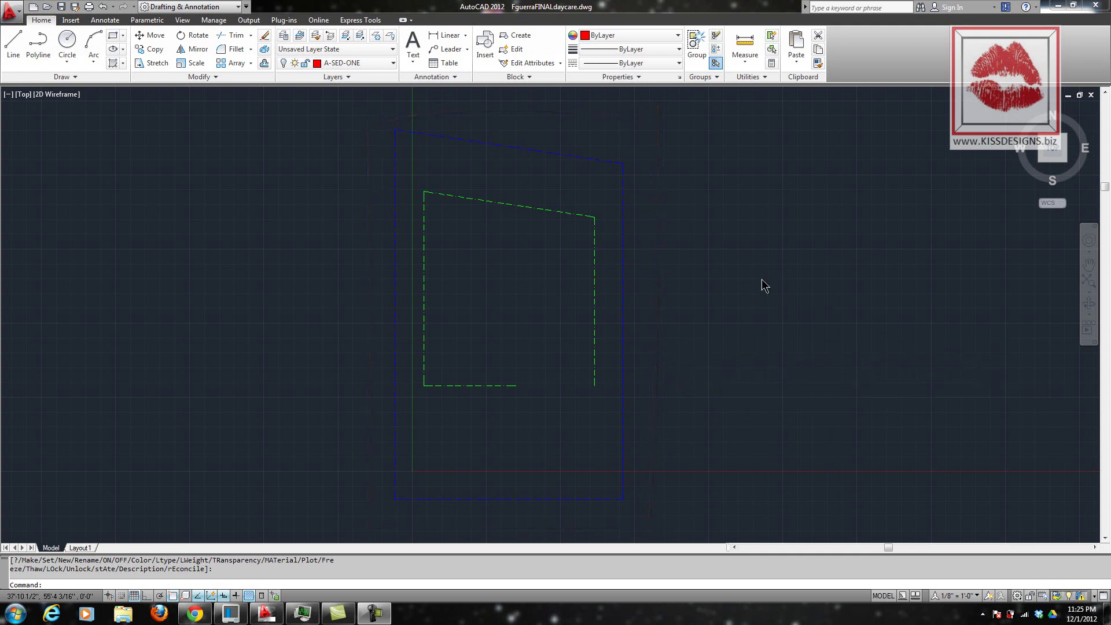
# - Turn on the A-CASEWK site-trees layer and the A-WALL layer to show trees and green walls
pyautogui.click(390, 62)
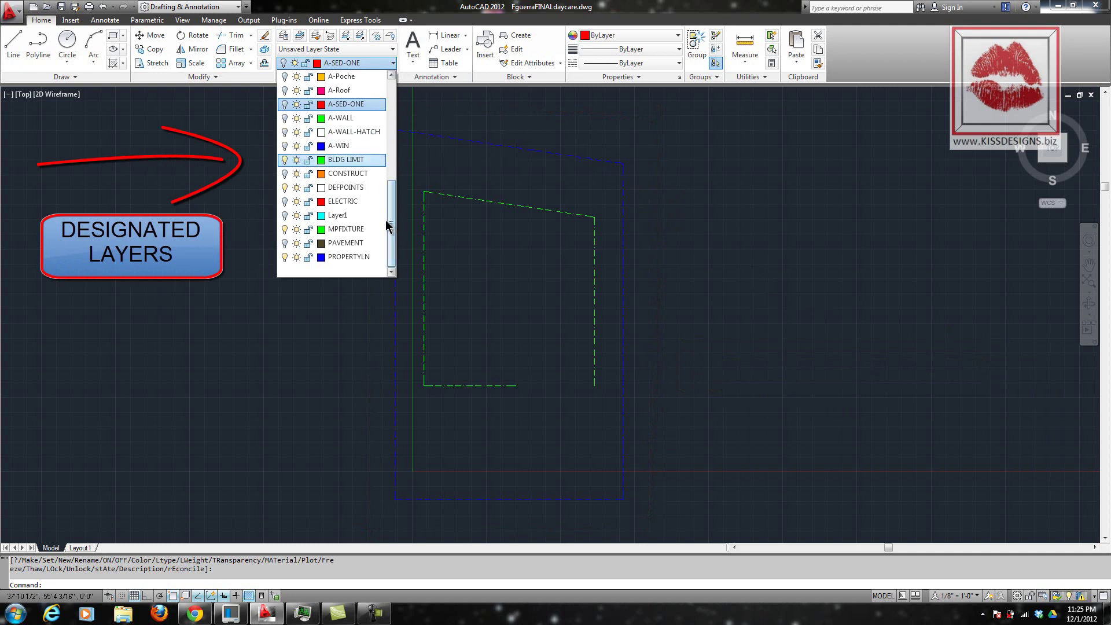
pyautogui.moveTo(394, 230); pyautogui.dragTo(401, 109)
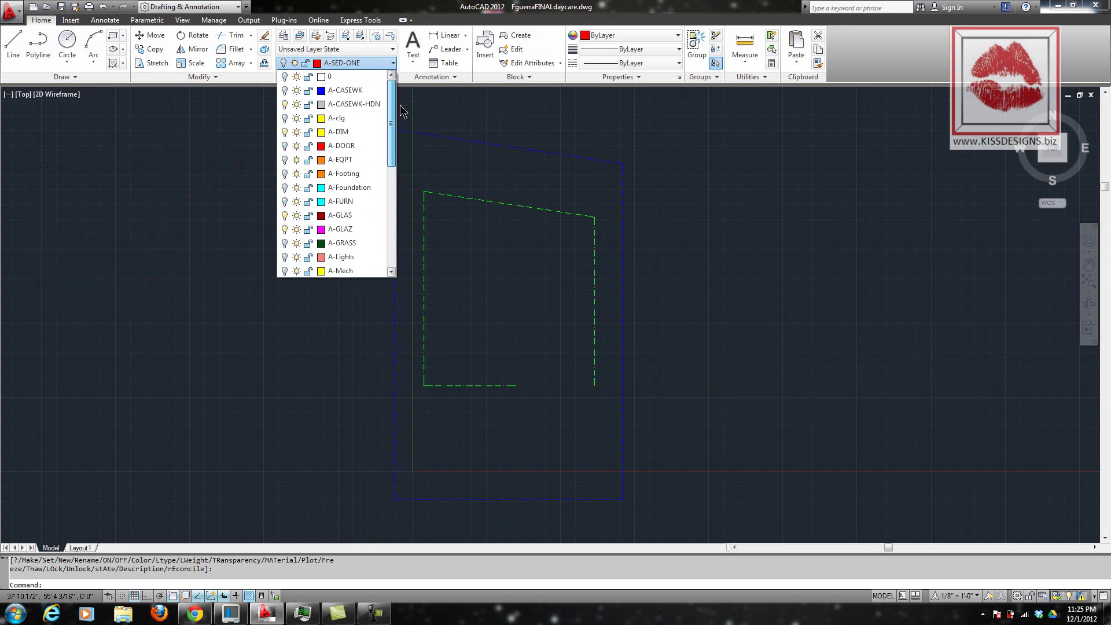
pyautogui.click(284, 91)
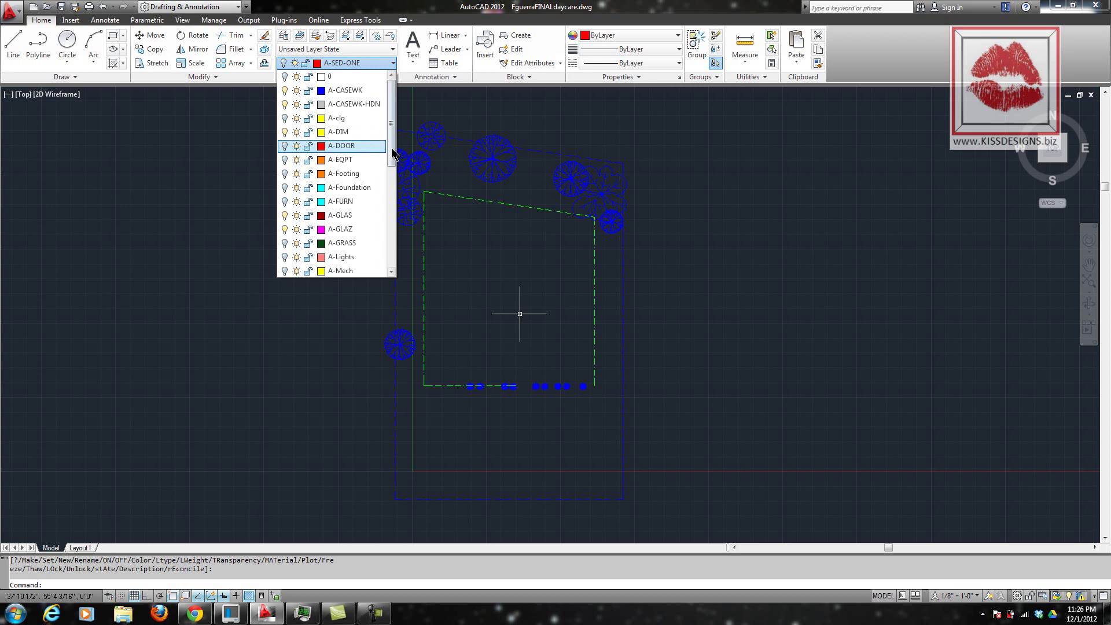
pyautogui.moveTo(392, 151); pyautogui.dragTo(379, 219)
pyautogui.click(284, 202)
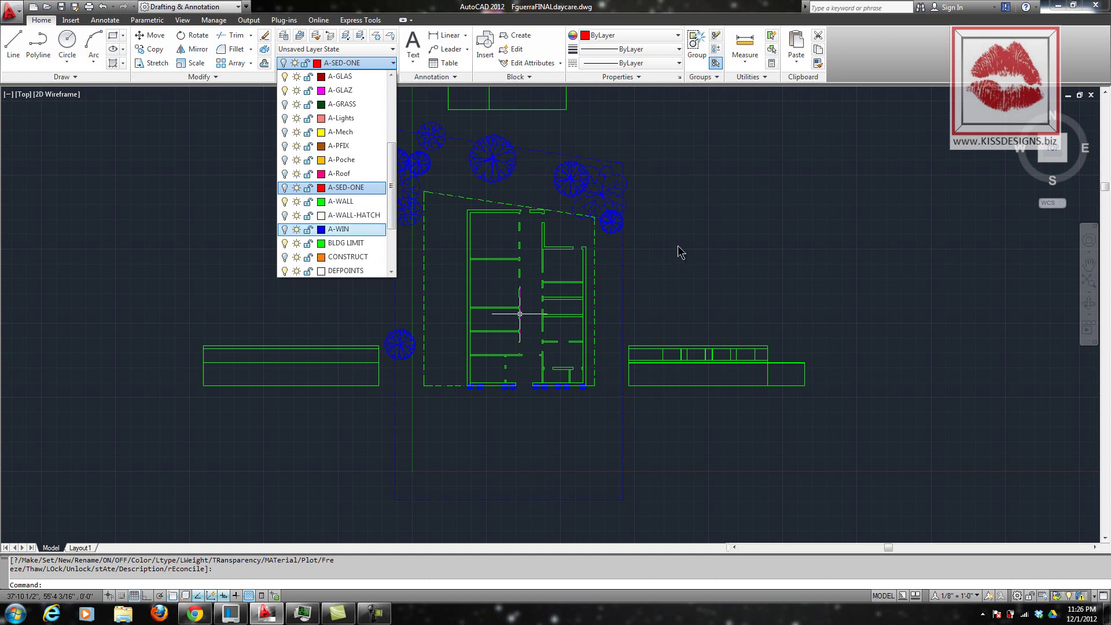
pyautogui.scroll(3, 676, 244)
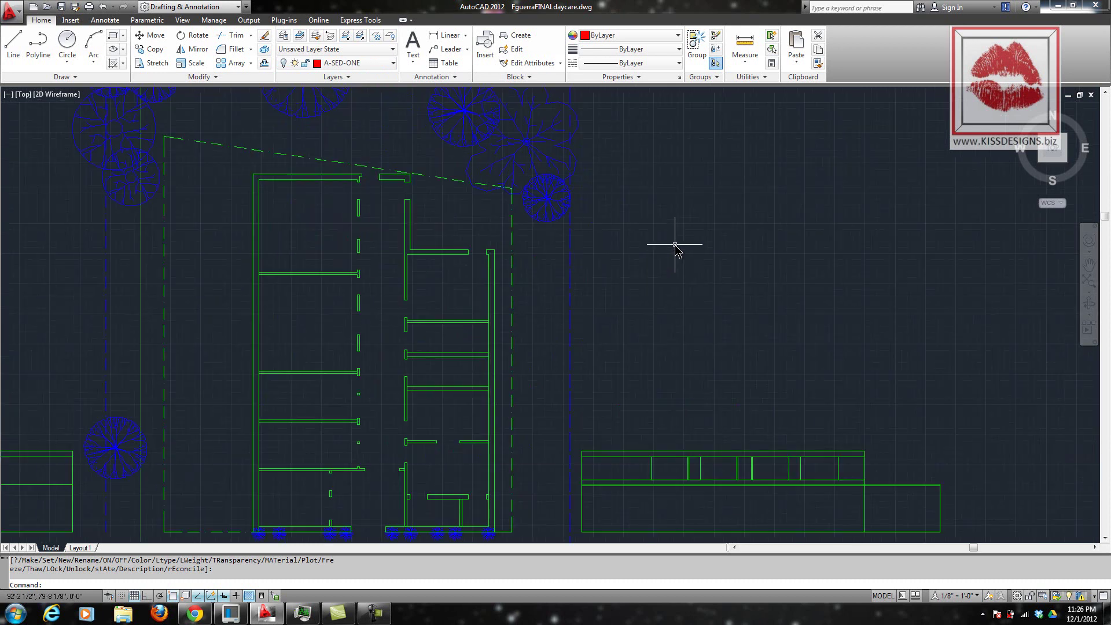
pyautogui.moveTo(674, 244)
pyautogui.mouseDown(button='middle')
pyautogui.moveTo(818, 188)
pyautogui.moveTo(541, 194)
pyautogui.moveTo(483, 88)
pyautogui.mouseUp(button='middle')
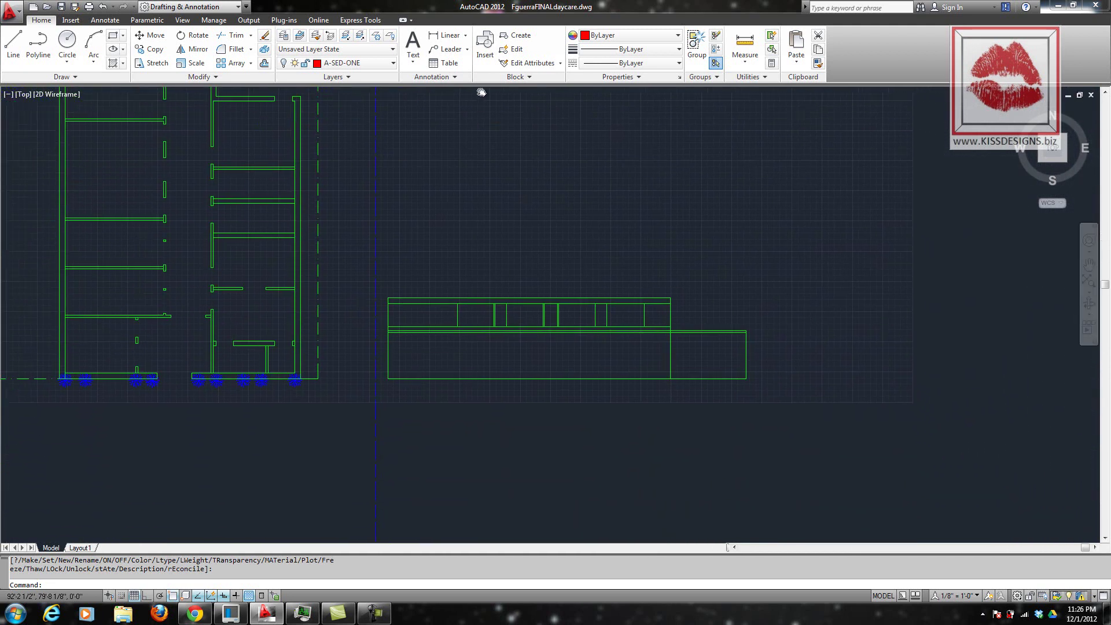
pyautogui.scroll(2, 760, 259)
pyautogui.scroll(2, 760, 259)
pyautogui.moveTo(754, 255); pyautogui.dragTo(900, 186, button='middle')
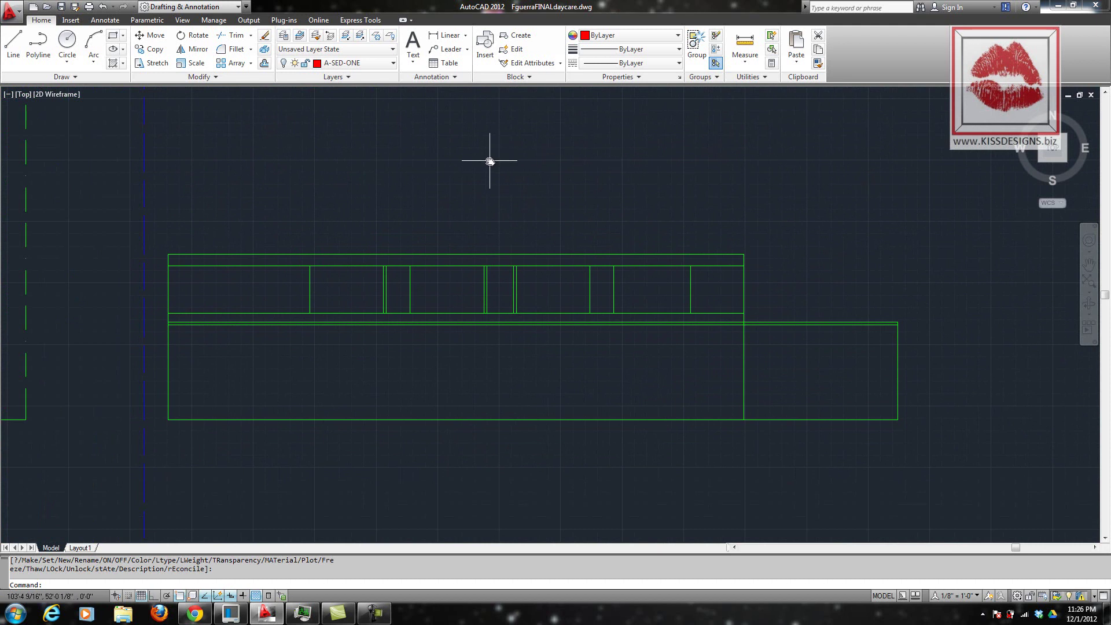
pyautogui.moveTo(397, 168); pyautogui.dragTo(1093, 173, button='middle')
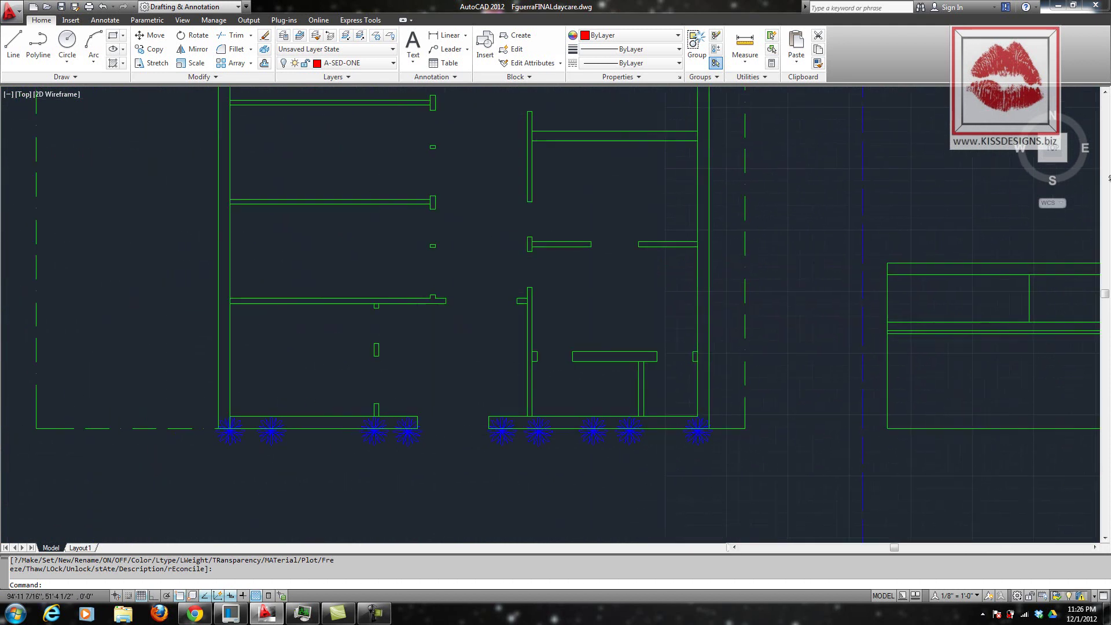
pyautogui.moveTo(40, 191); pyautogui.dragTo(970, 224, button='middle')
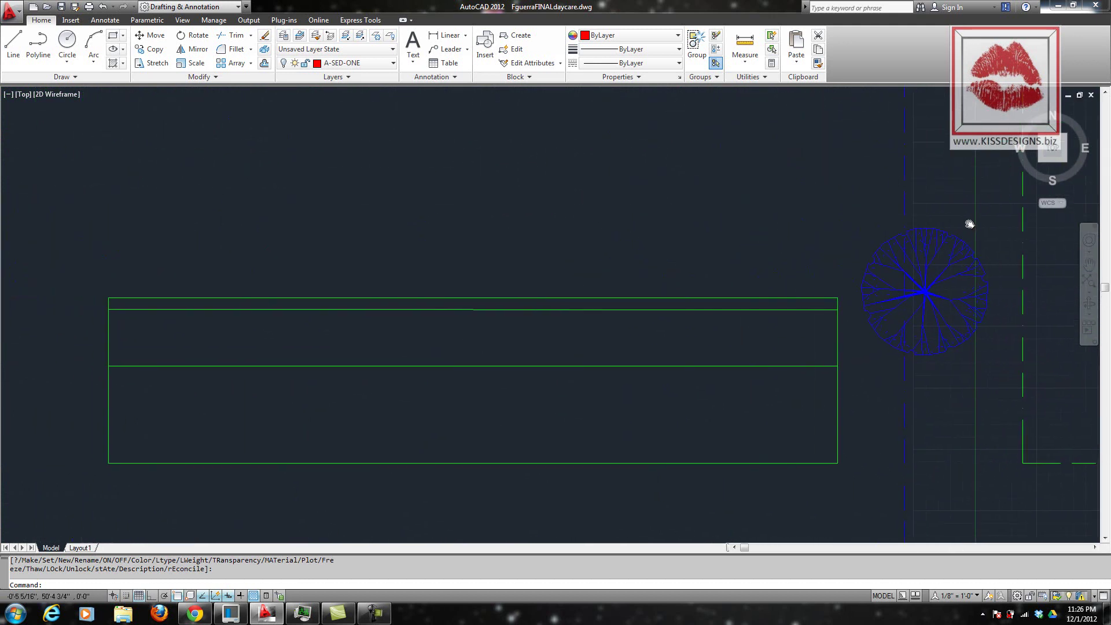
pyautogui.moveTo(963, 223)
pyautogui.mouseDown(button='middle')
pyautogui.moveTo(623, 248)
pyautogui.moveTo(295, 330)
pyautogui.mouseUp(button='middle')
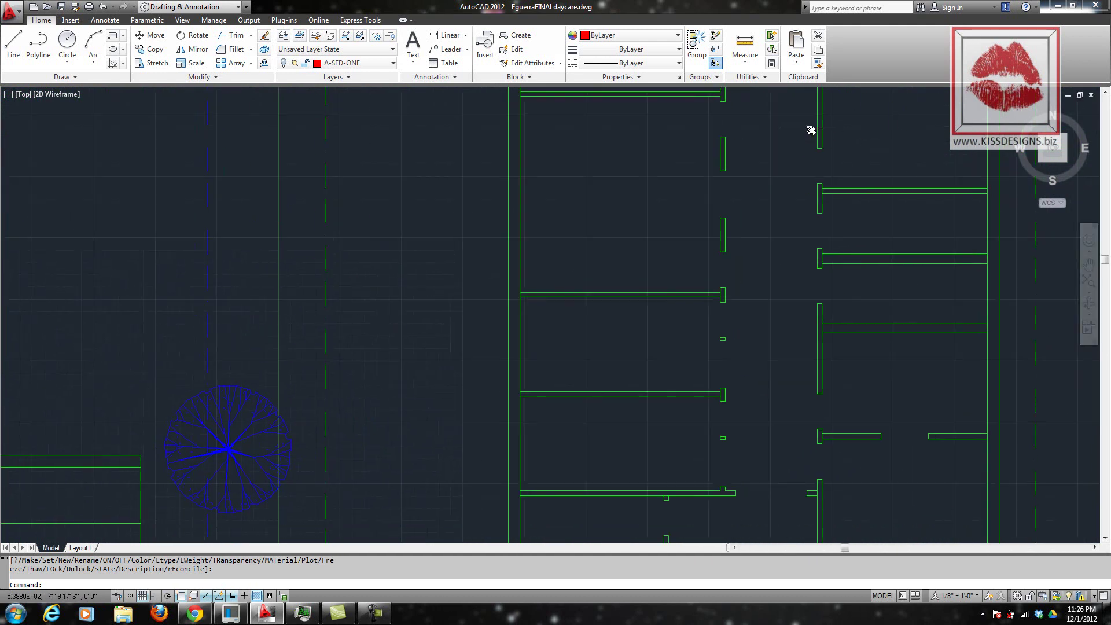
pyautogui.moveTo(801, 129); pyautogui.dragTo(669, 251, button='middle')
pyautogui.scroll(-2, 619, 306)
pyautogui.moveTo(575, 168)
pyautogui.mouseDown(button='middle')
pyautogui.moveTo(580, 339)
pyautogui.moveTo(634, 403)
pyautogui.mouseUp(button='middle')
pyautogui.moveTo(611, 117)
pyautogui.mouseDown(button='middle')
pyautogui.moveTo(595, 168)
pyautogui.moveTo(637, 281)
pyautogui.mouseUp(button='middle')
pyautogui.scroll(3, 620, 295)
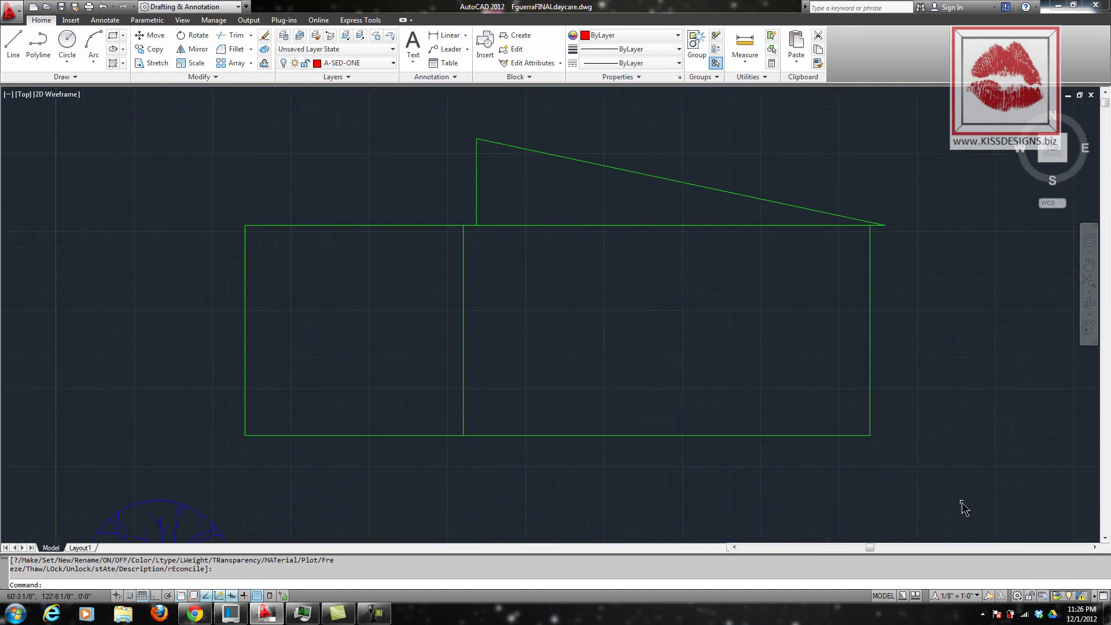
pyautogui.moveTo(950, 484); pyautogui.dragTo(914, 243, button='middle')
pyautogui.scroll(-2, 914, 243)
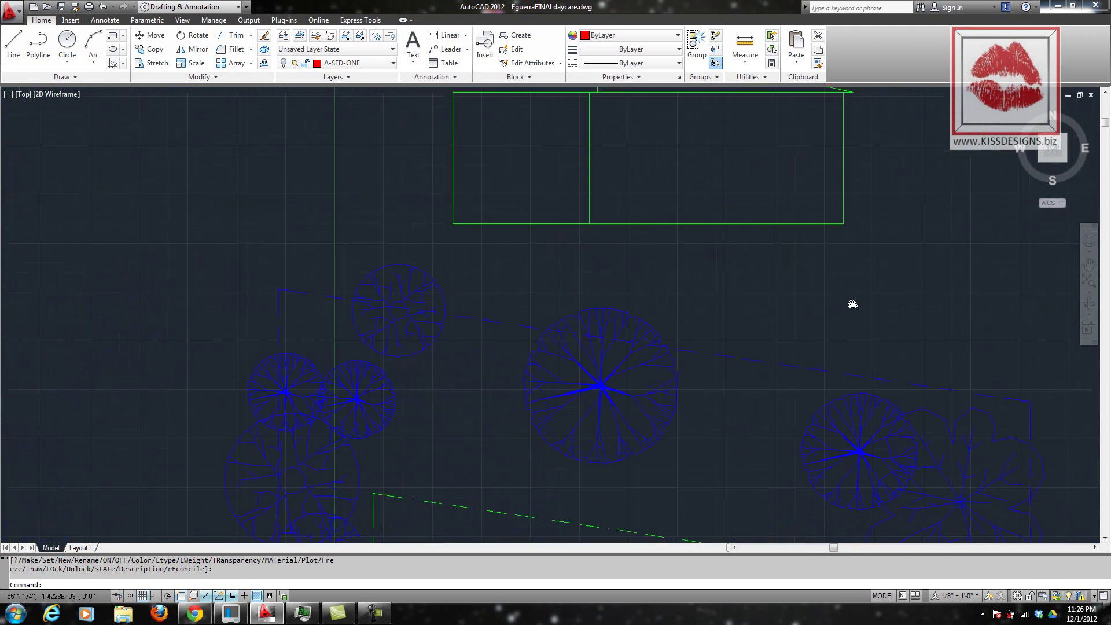
pyautogui.moveTo(710, 461)
pyautogui.mouseDown(button='middle')
pyautogui.moveTo(656, 137)
pyautogui.moveTo(655, 193)
pyautogui.mouseUp(button='middle')
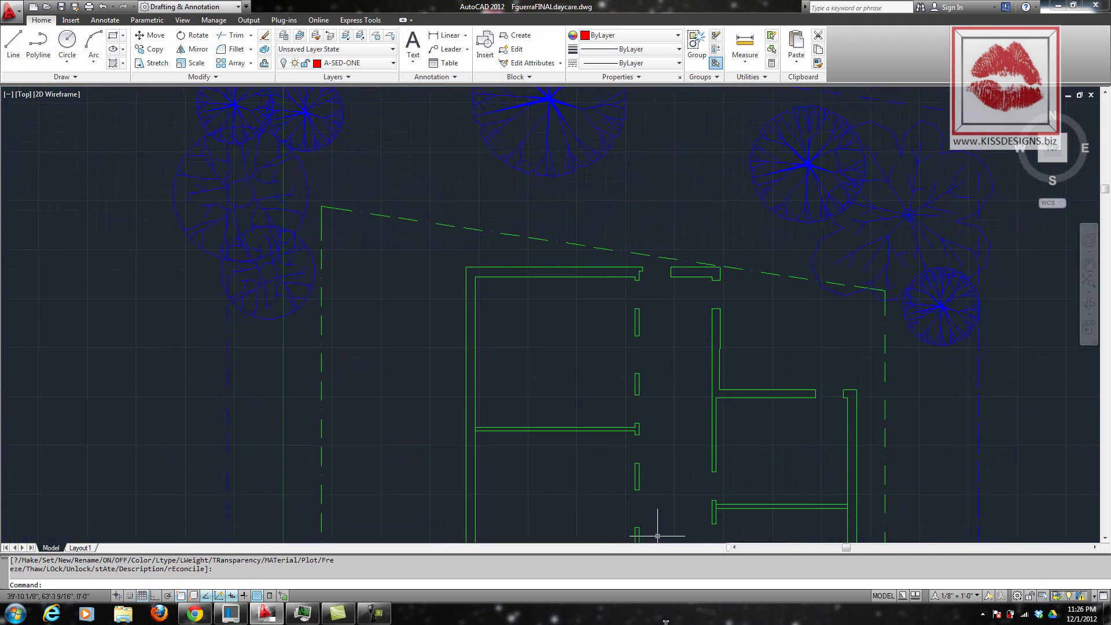
pyautogui.moveTo(682, 521); pyautogui.dragTo(666, 191, button='middle')
pyautogui.moveTo(662, 513)
pyautogui.mouseDown(button='middle')
pyautogui.moveTo(652, 231)
pyautogui.moveTo(610, 133)
pyautogui.mouseUp(button='middle')
pyautogui.moveTo(596, 379); pyautogui.dragTo(585, 154, button='middle')
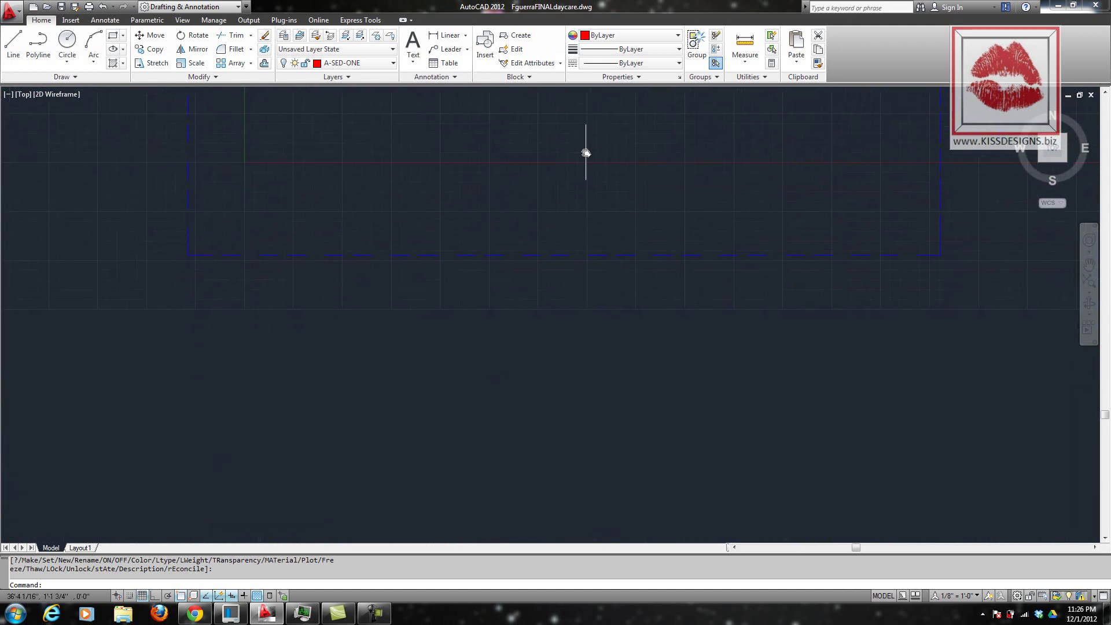
pyautogui.moveTo(573, 429); pyautogui.dragTo(549, 187, button='middle')
pyautogui.scroll(-3, 557, 382)
pyautogui.moveTo(558, 391); pyautogui.dragTo(565, 235, button='middle')
pyautogui.moveTo(577, 452)
pyautogui.mouseDown(button='middle')
pyautogui.moveTo(595, 411)
pyautogui.moveTo(602, 521)
pyautogui.mouseUp(button='middle')
pyautogui.scroll(3, 598, 426)
pyautogui.scroll(2, 603, 524)
pyautogui.scroll(2, 602, 526)
pyautogui.moveTo(615, 339); pyautogui.dragTo(646, 564, button='middle')
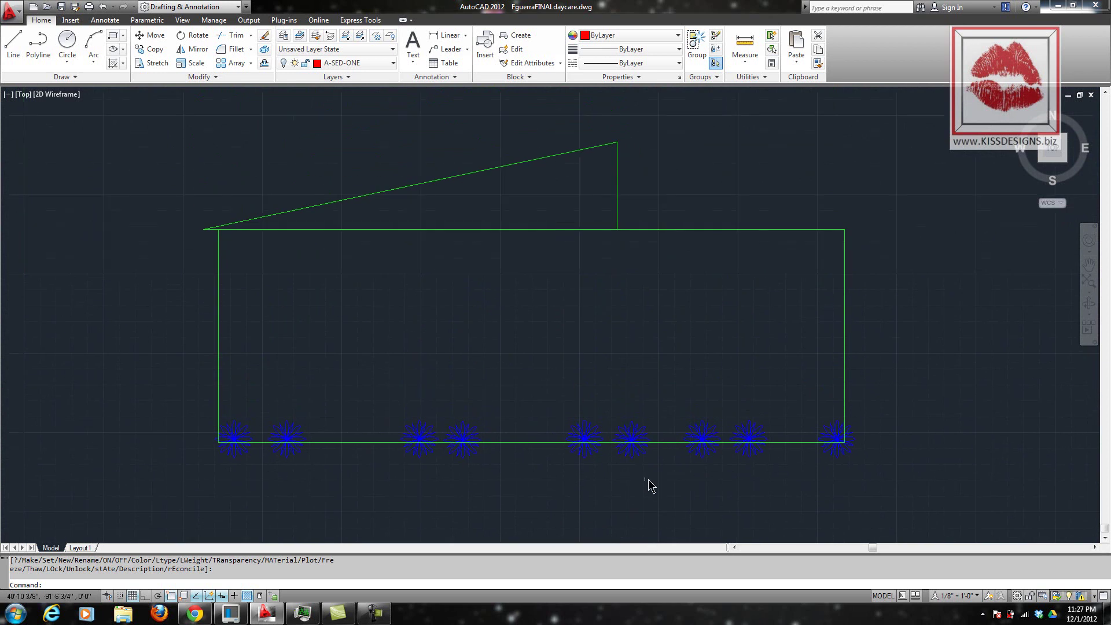
pyautogui.scroll(-4, 639, 367)
pyautogui.scroll(-2, 639, 368)
pyautogui.moveTo(596, 136); pyautogui.dragTo(531, 433, button='middle')
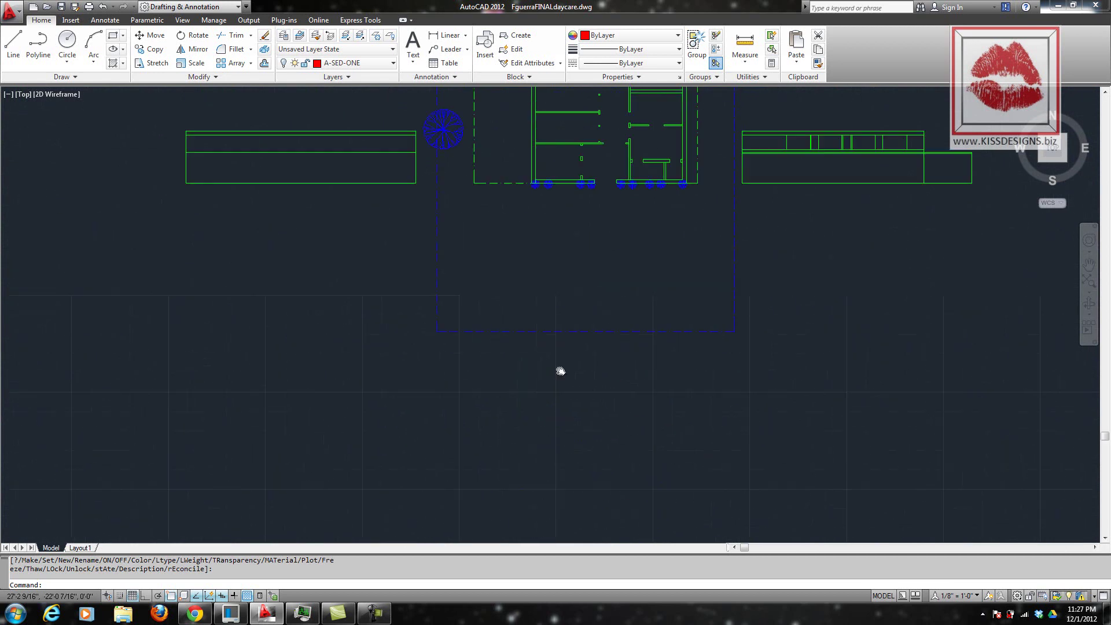
pyautogui.moveTo(607, 317); pyautogui.dragTo(528, 488, button='middle')
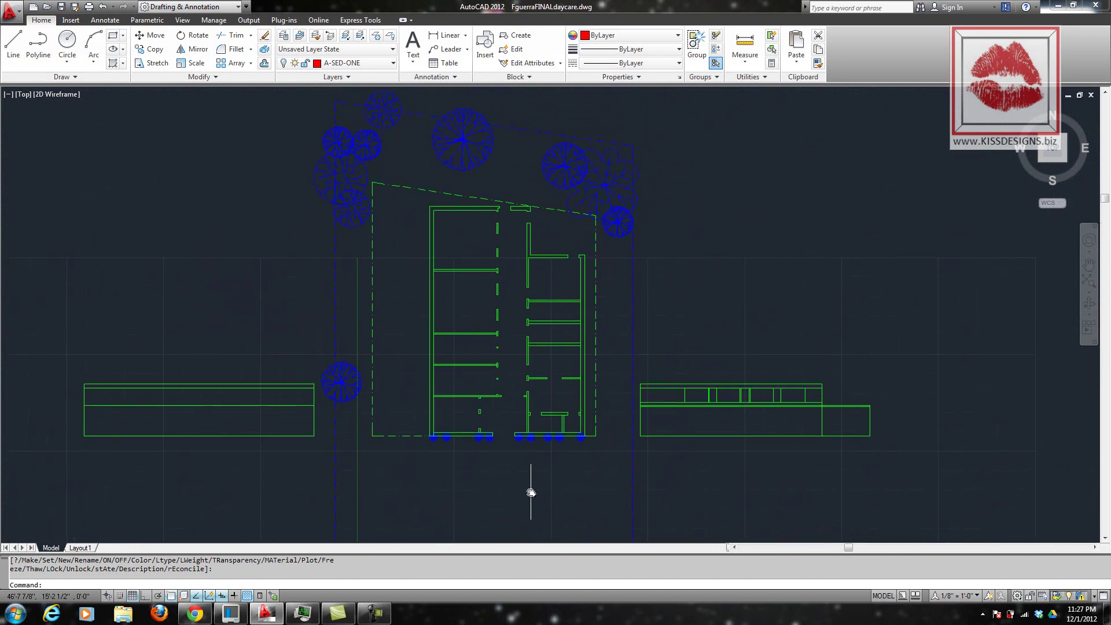
pyautogui.scroll(2, 549, 485)
pyautogui.moveTo(675, 276); pyautogui.dragTo(718, 363, button='middle')
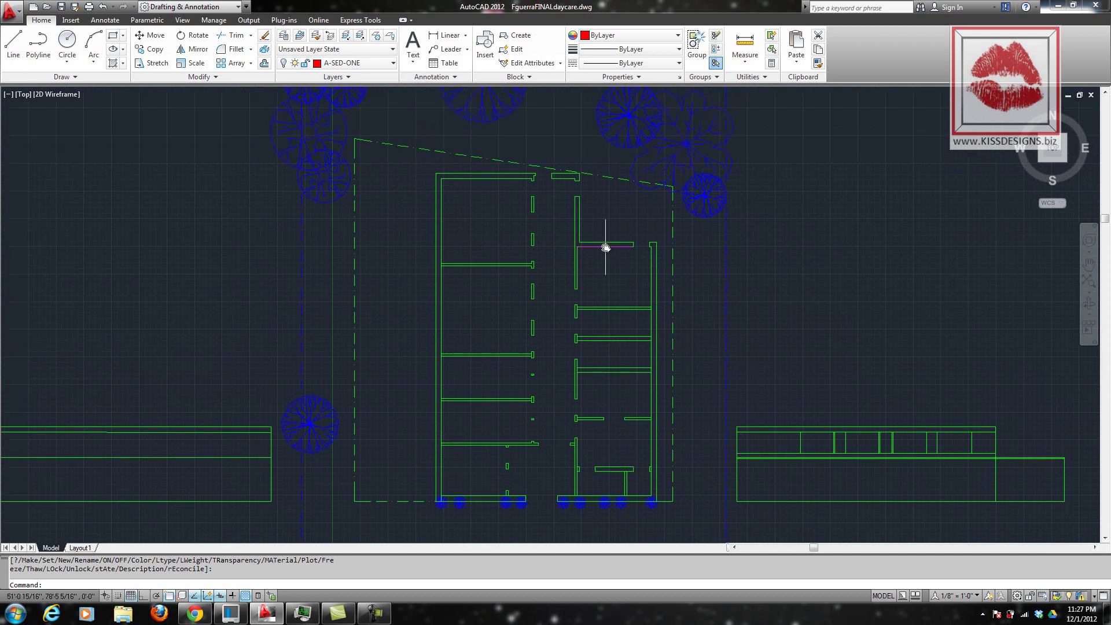
# - Turn on the A-WIN, A-DOOR and A-Poche layers
pyautogui.click(393, 63)
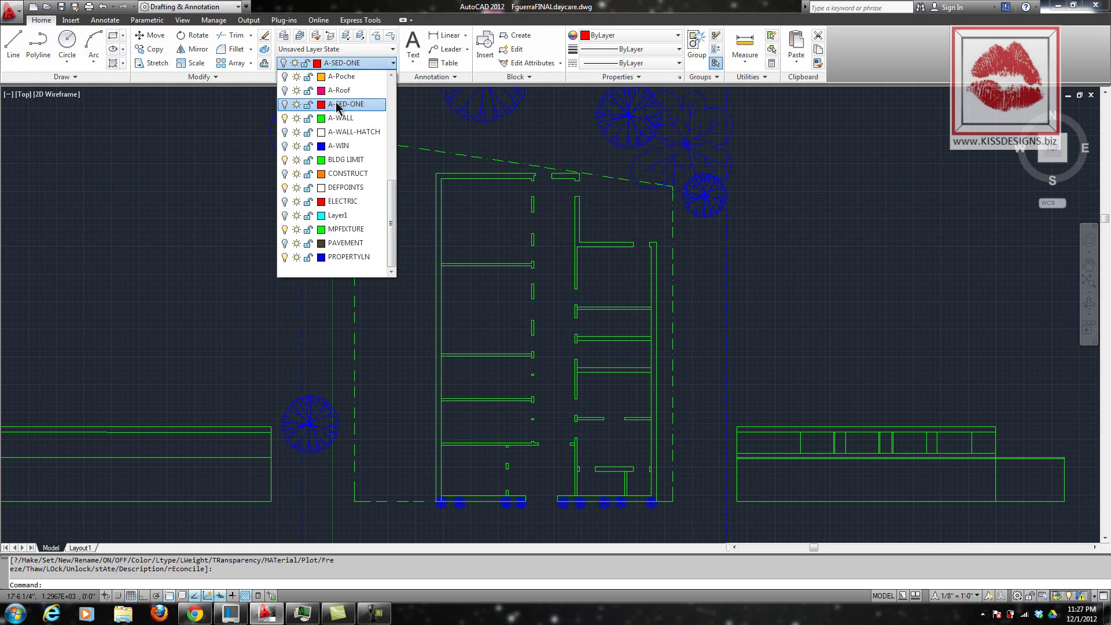
pyautogui.click(284, 146)
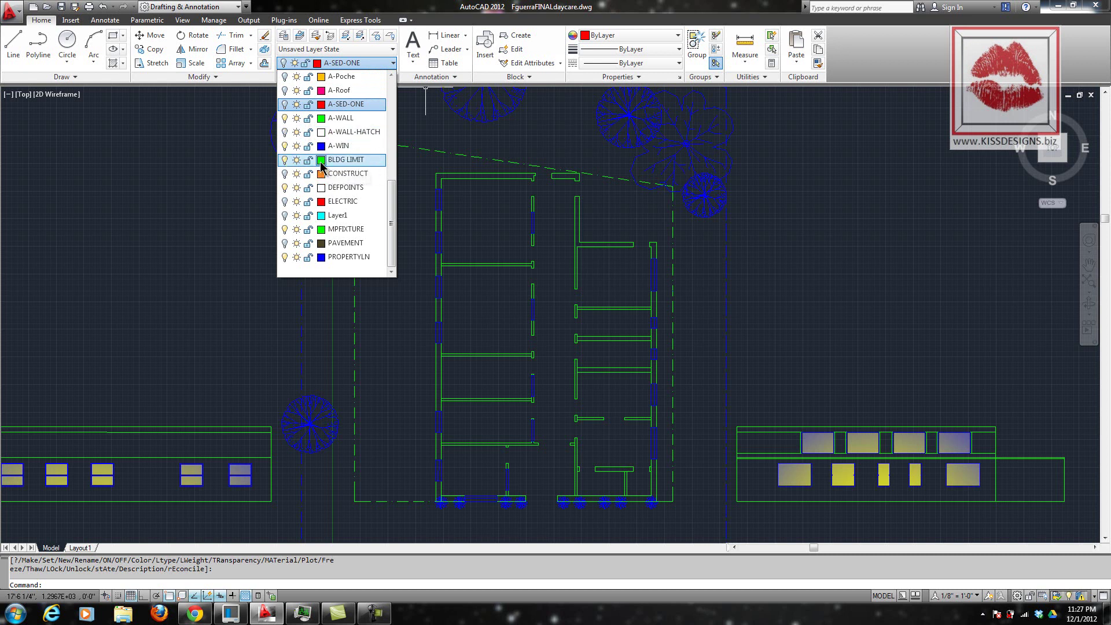
pyautogui.moveTo(391, 213); pyautogui.dragTo(403, 138)
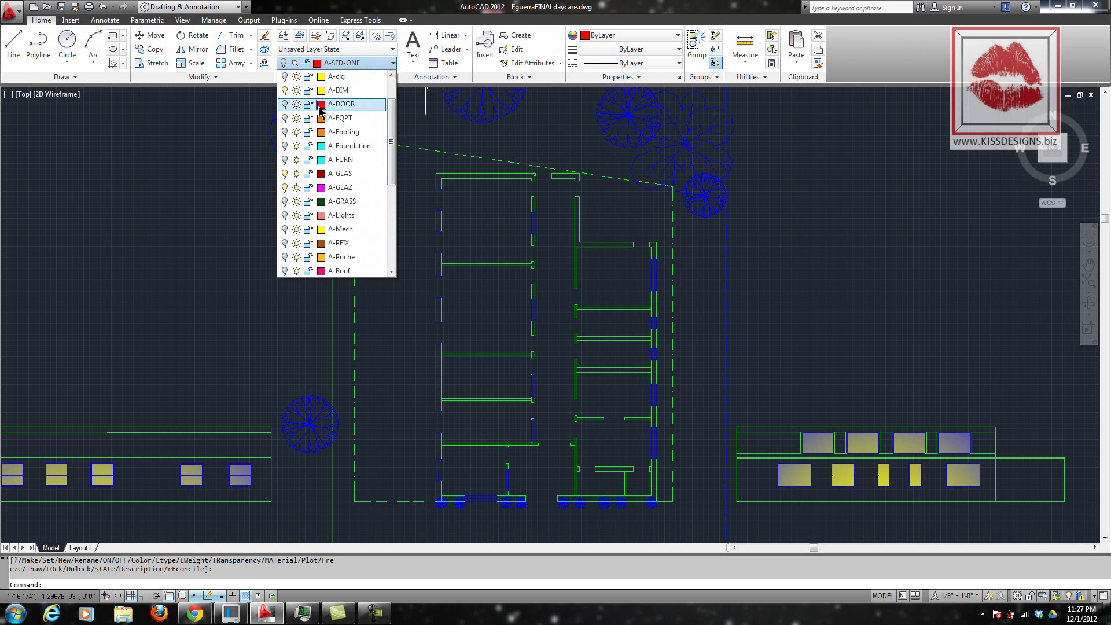
pyautogui.click(284, 104)
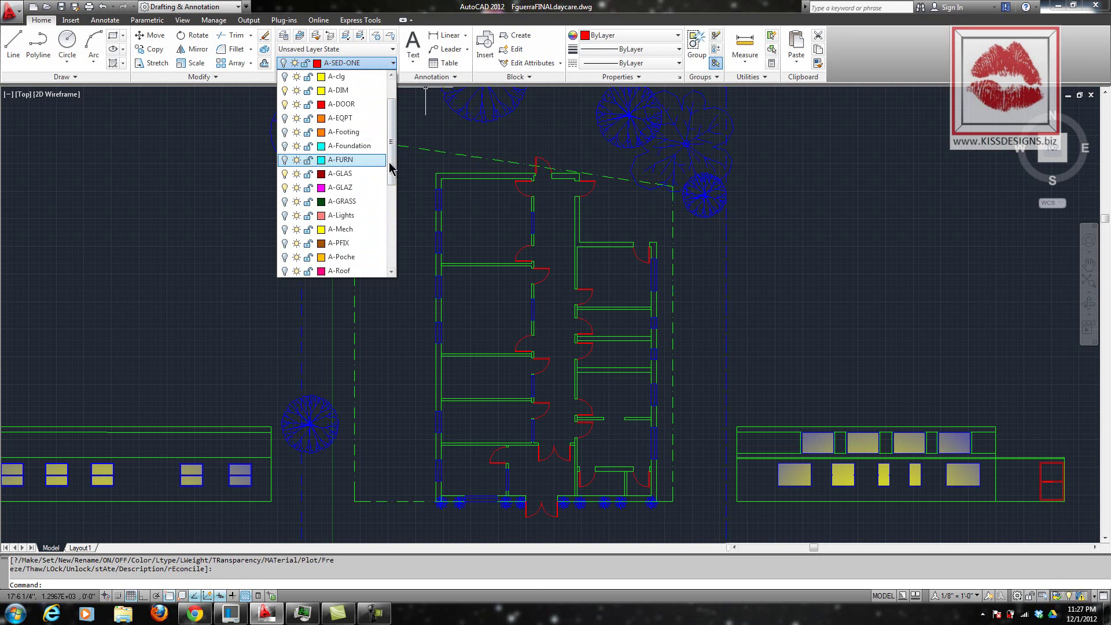
pyautogui.moveTo(393, 174); pyautogui.dragTo(393, 206)
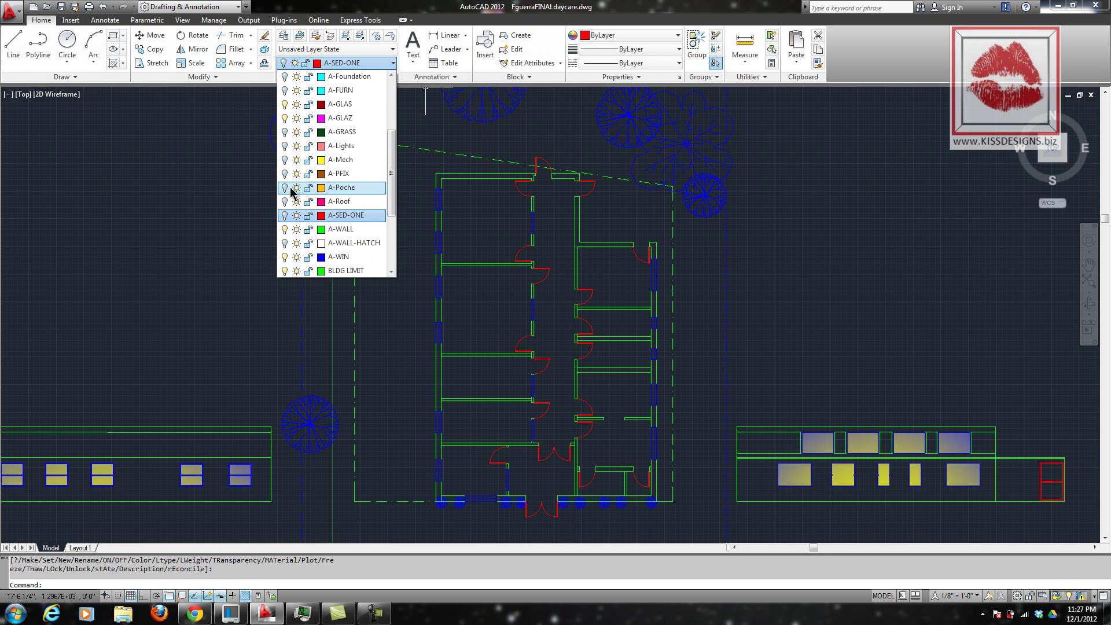
pyautogui.click(285, 188)
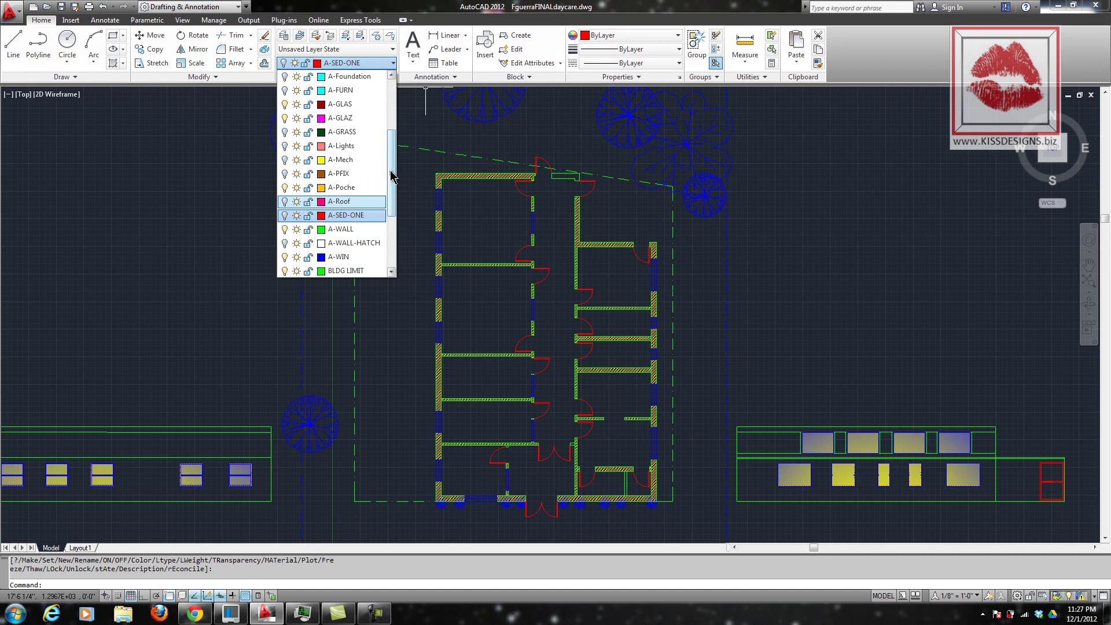
# - Turn on the A-Footing, A-Foundation, A-FURN and A-GRASS layers, then pan below the building
pyautogui.moveTo(392, 179); pyautogui.dragTo(390, 143)
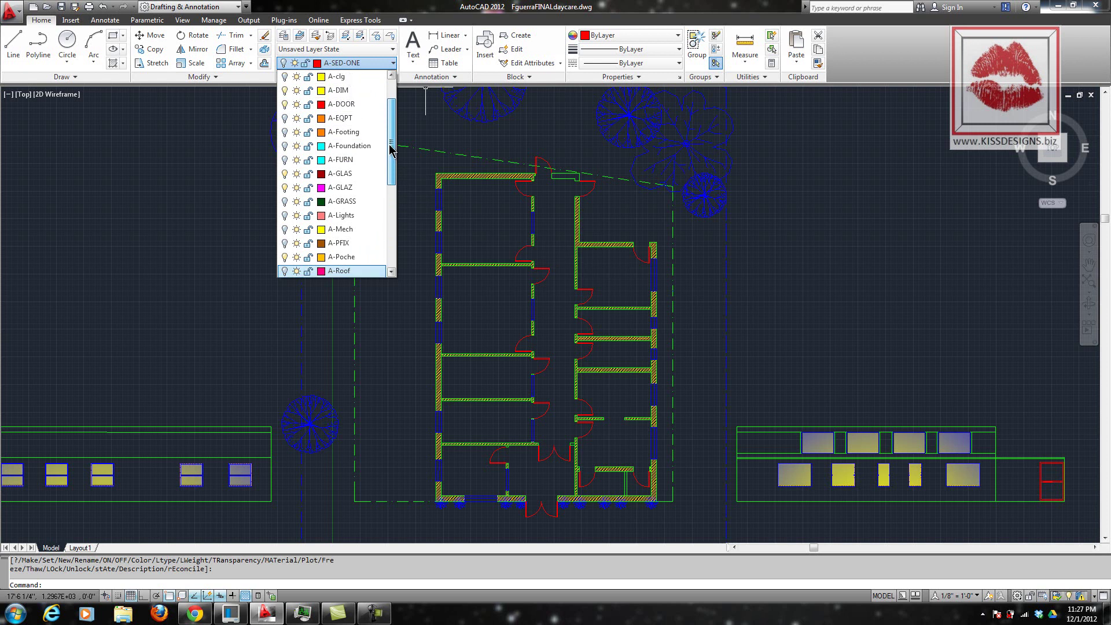
pyautogui.click(284, 132)
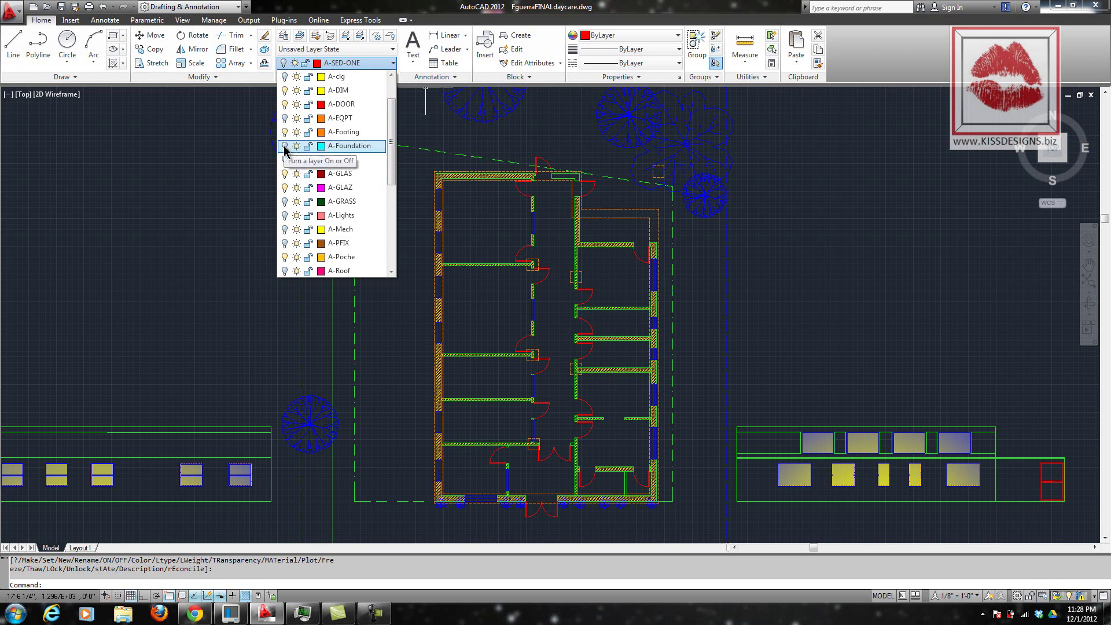
pyautogui.click(284, 147)
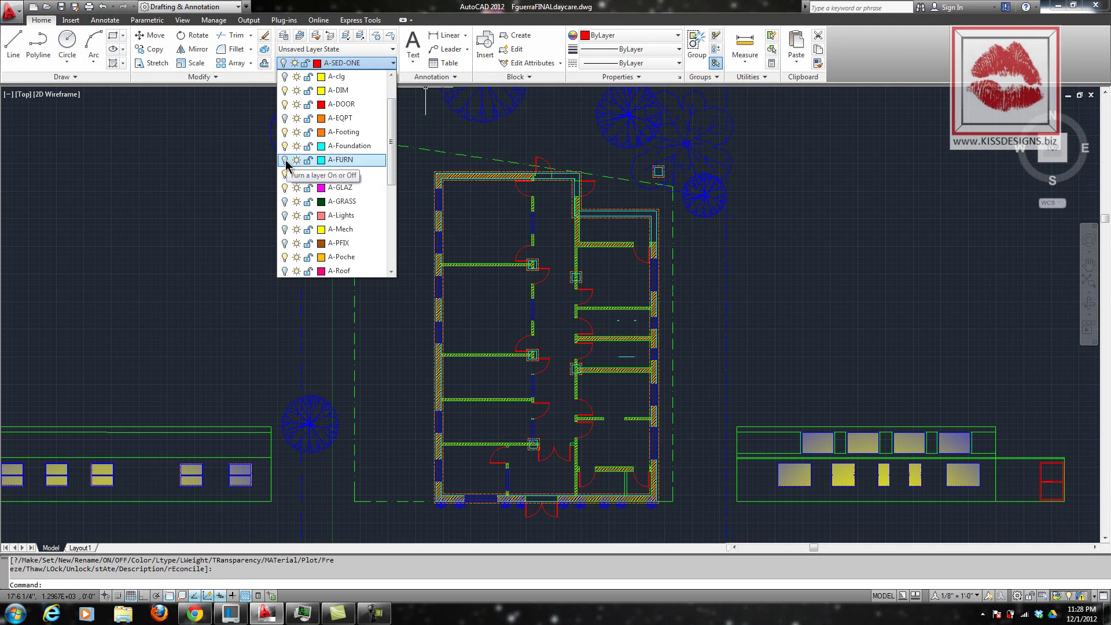
pyautogui.click(284, 160)
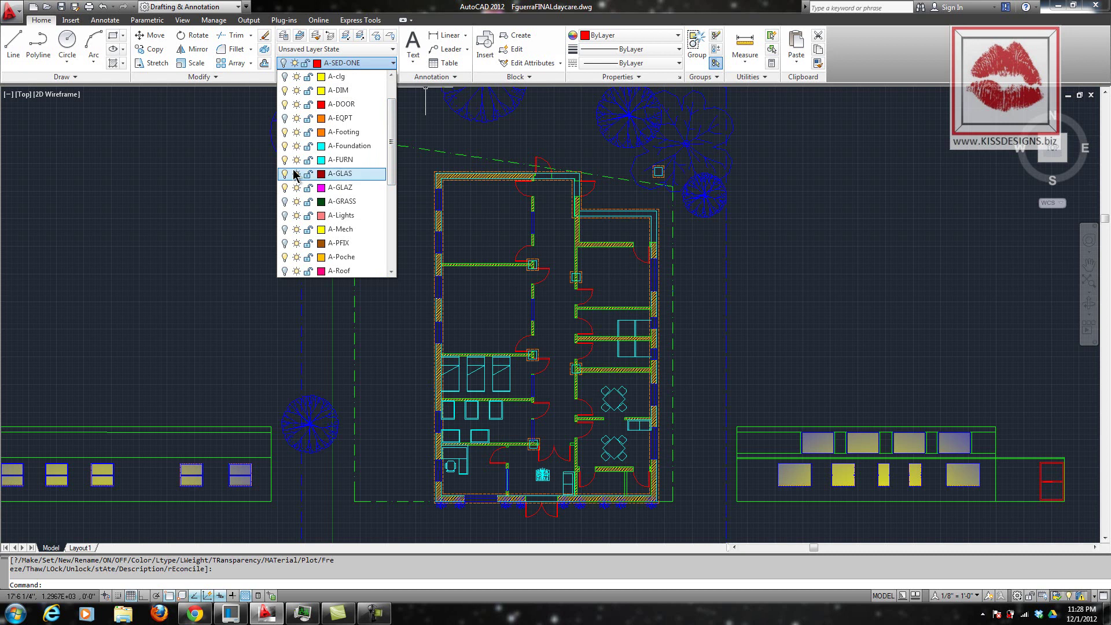
pyautogui.click(285, 202)
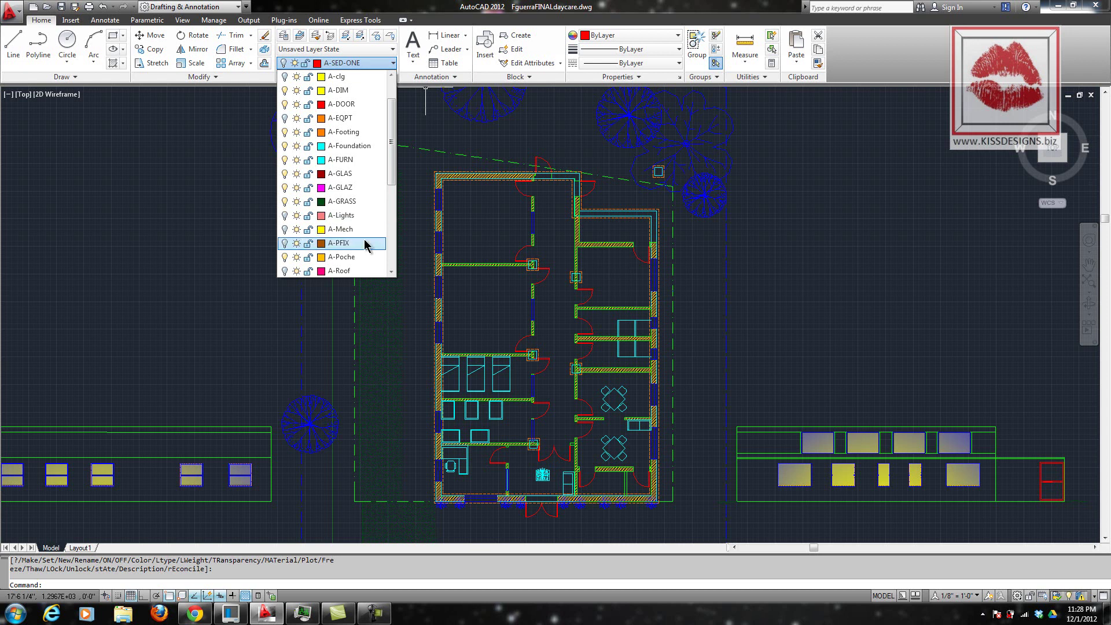
pyautogui.moveTo(423, 267)
pyautogui.mouseDown(button='middle')
pyautogui.moveTo(457, 158)
pyautogui.moveTo(443, 88)
pyautogui.mouseUp(button='middle')
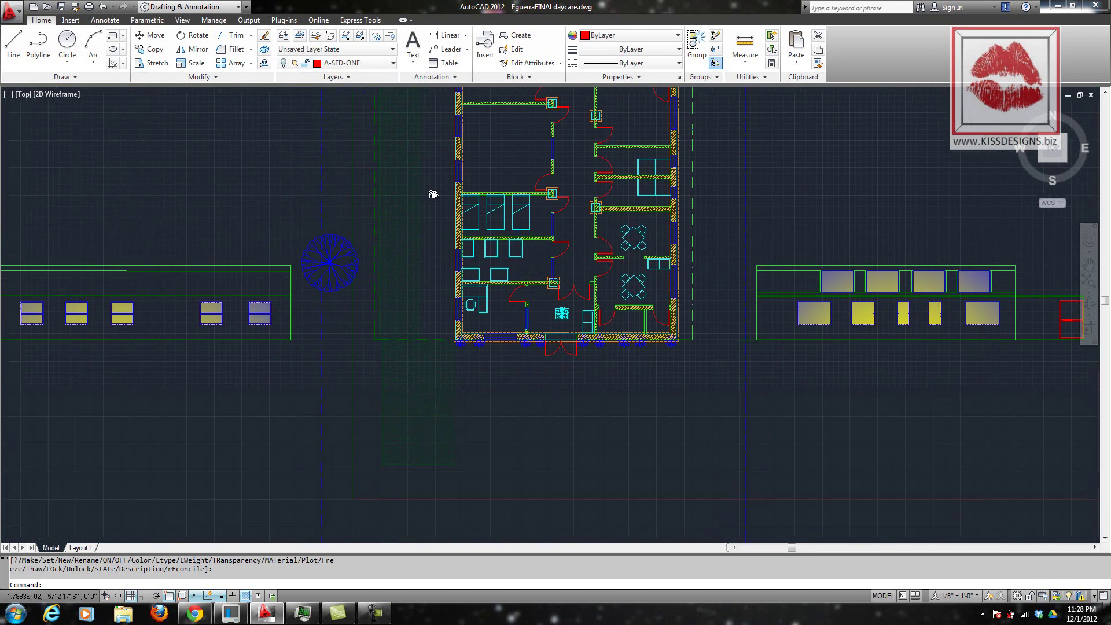
# - Turn on the PAVEMENT and ELECTRIC layers, then zoom in on the floor plan
pyautogui.moveTo(427, 177); pyautogui.dragTo(415, 140, button='middle')
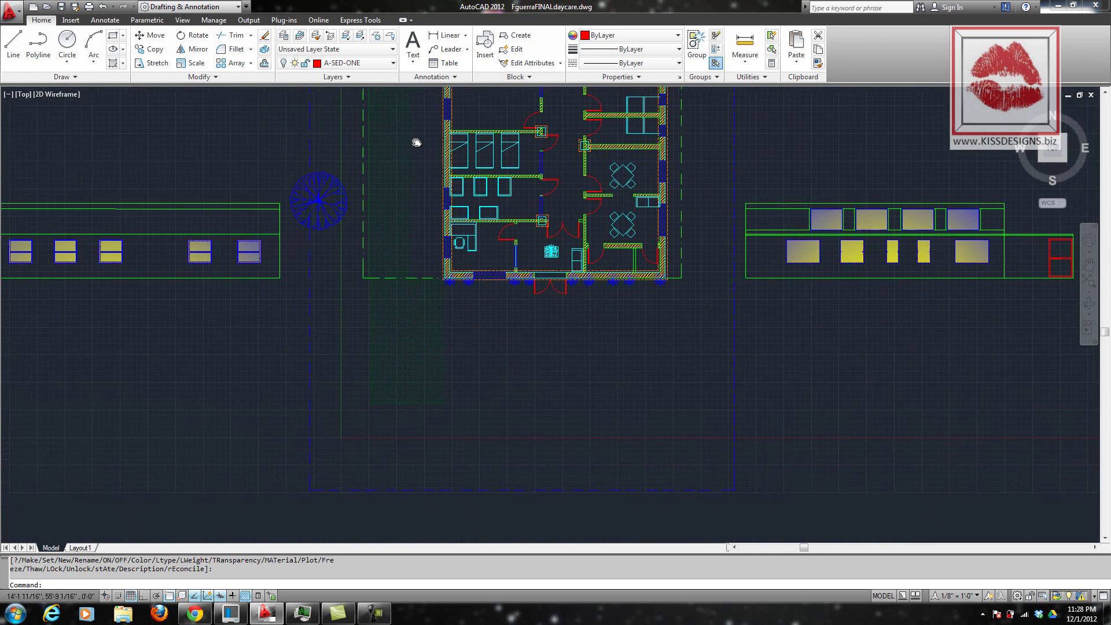
pyautogui.click(393, 64)
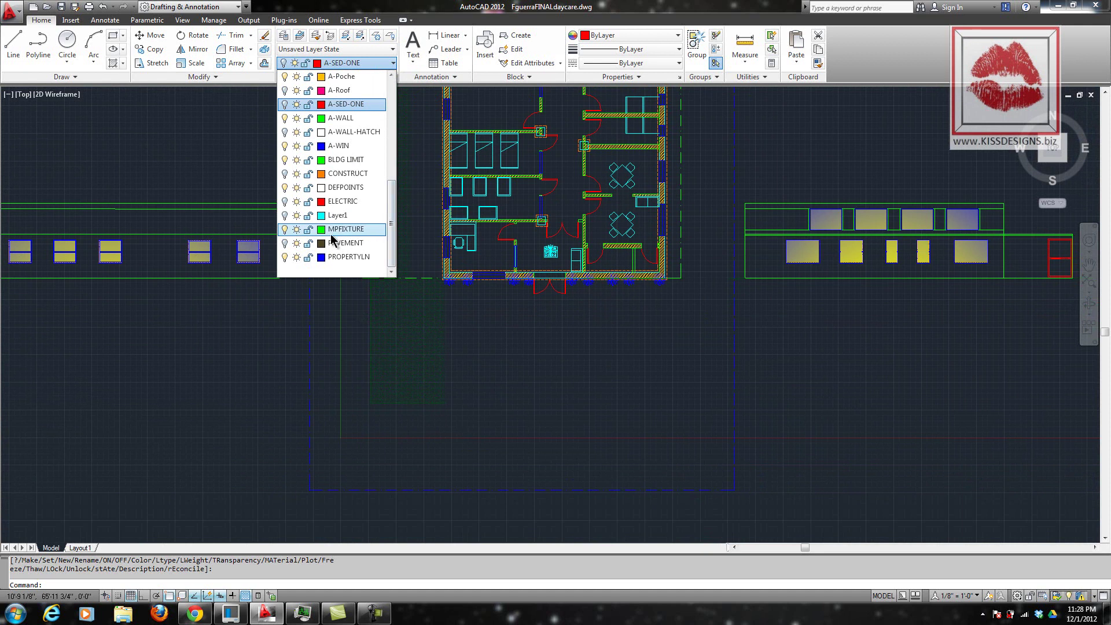
pyautogui.click(284, 243)
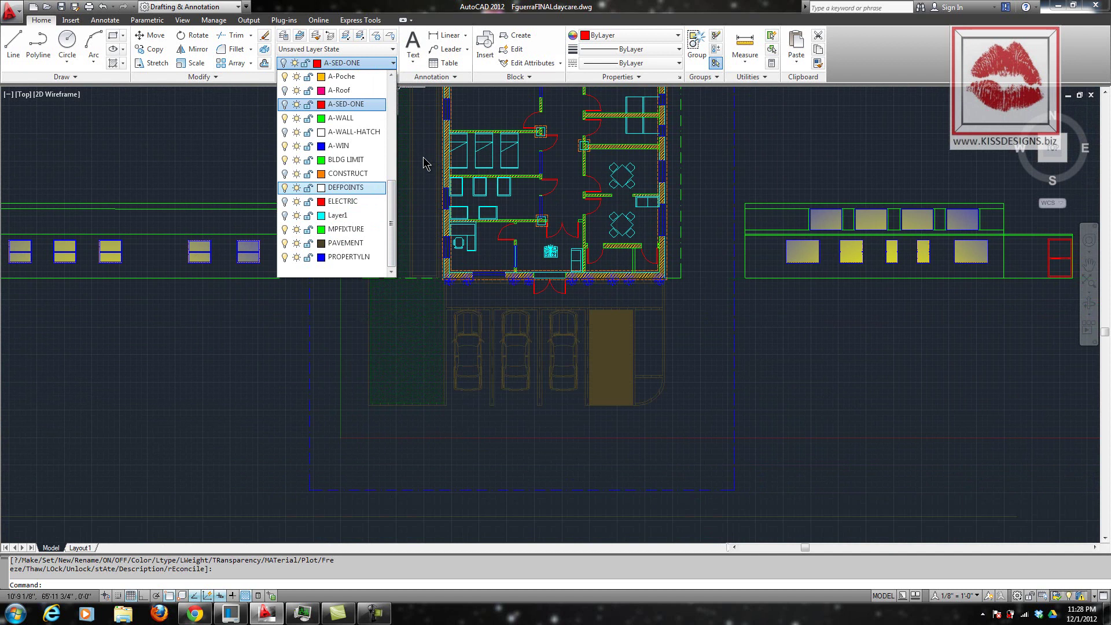
pyautogui.click(285, 202)
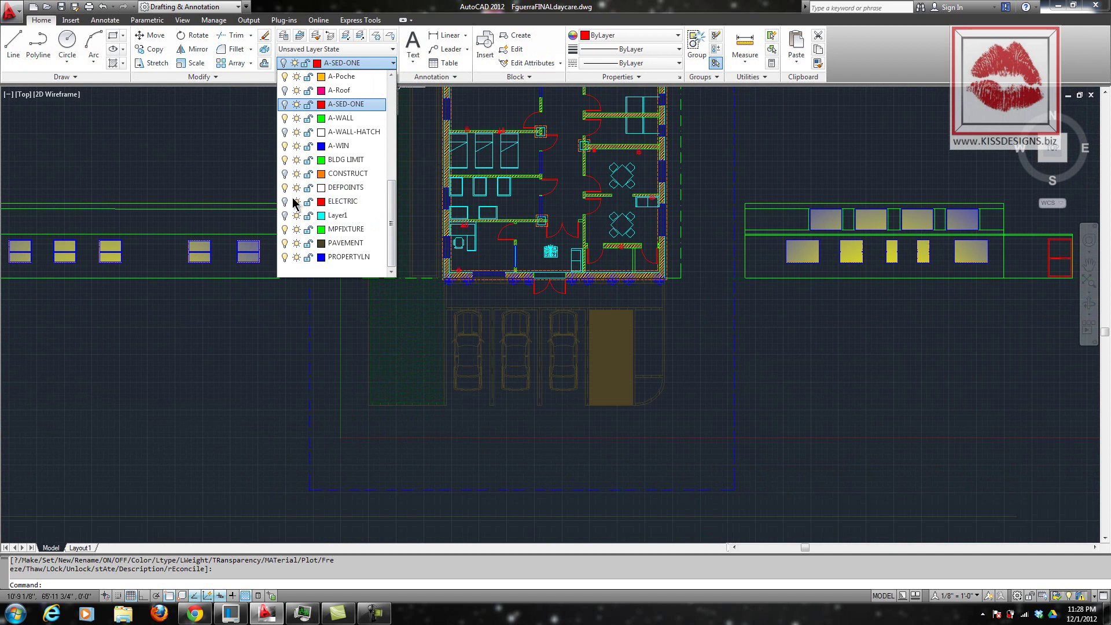
pyautogui.click(426, 167)
pyautogui.scroll(3, 426, 166)
pyautogui.moveTo(427, 164); pyautogui.dragTo(290, 288, button='middle')
pyautogui.scroll(2, 302, 300)
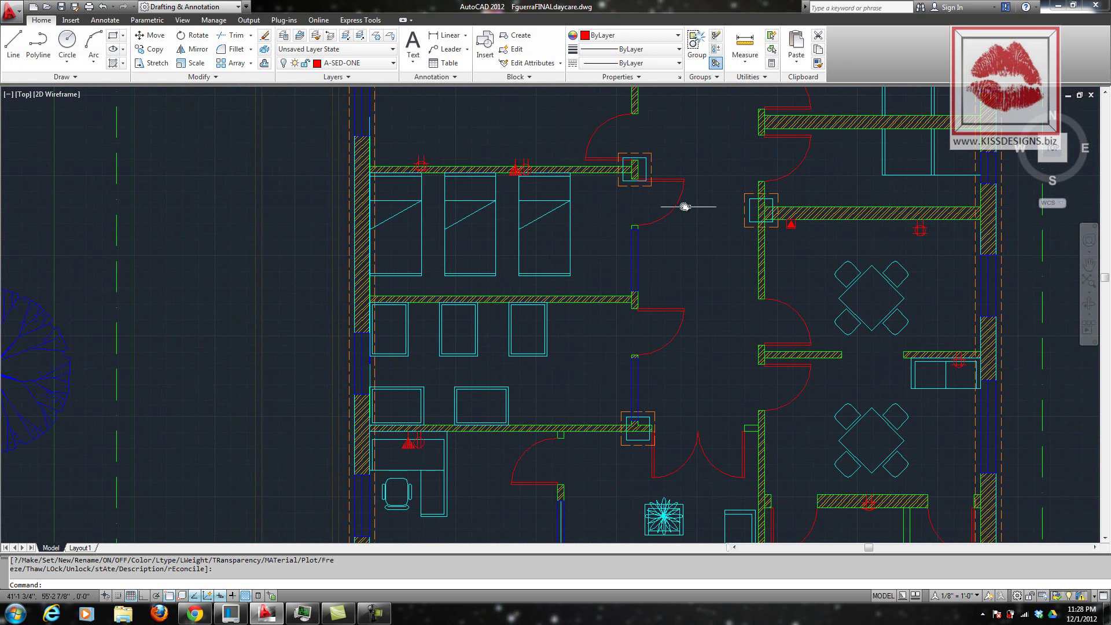
# - Turn on layer 0 so the room labels appear
pyautogui.scroll(-4, 554, 259)
pyautogui.scroll(-1, 554, 259)
pyautogui.scroll(1, 483, 237)
pyautogui.scroll(1, 469, 220)
pyautogui.scroll(1, 346, 255)
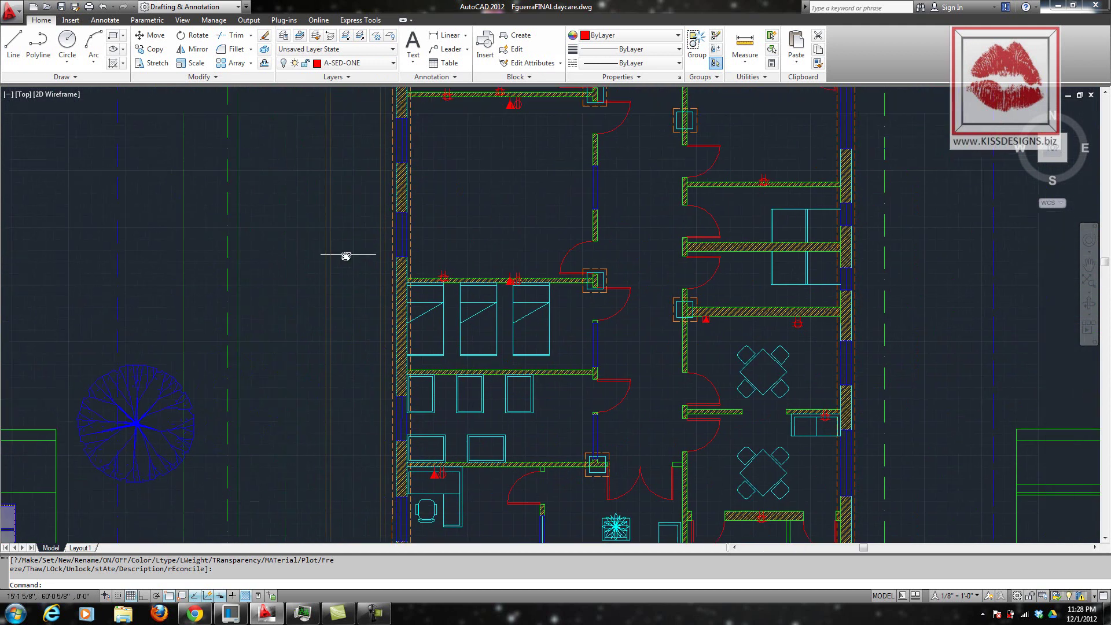
pyautogui.scroll(-2, 305, 263)
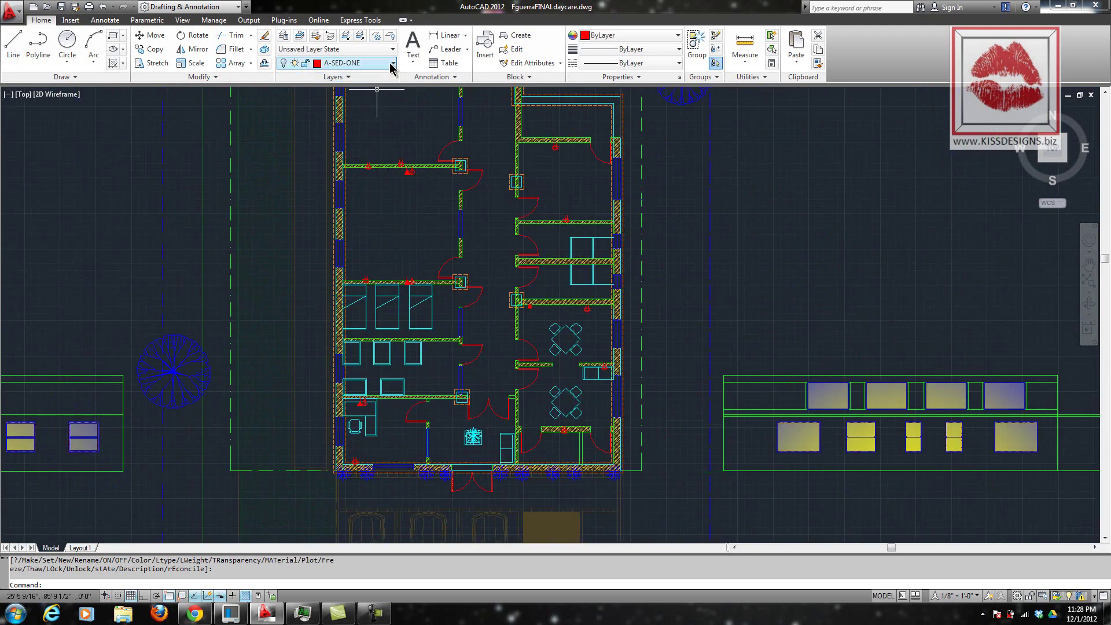
pyautogui.click(390, 63)
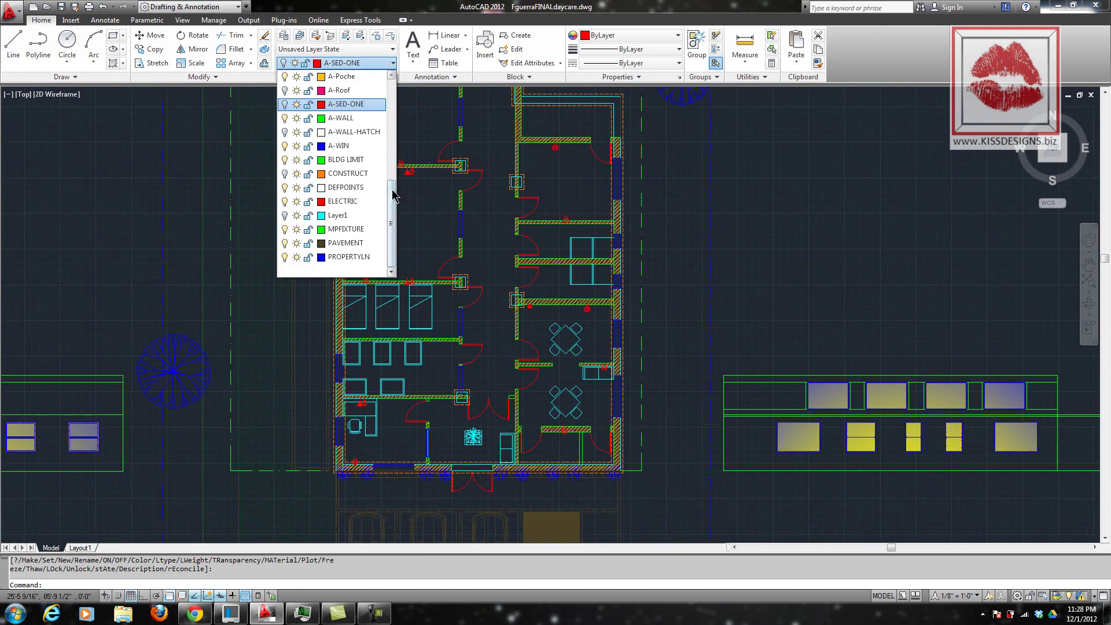
pyautogui.moveTo(392, 195); pyautogui.dragTo(392, 93)
pyautogui.click(284, 76)
pyautogui.click(484, 234)
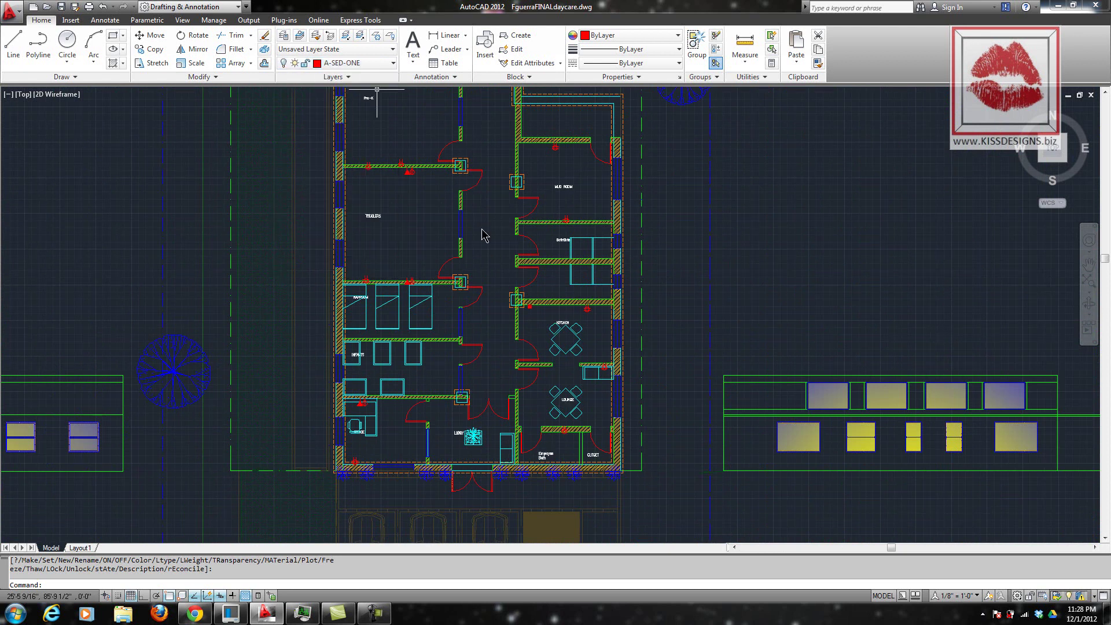
# - Zoom and pan over the plan to check TODDLERS, BathGirls, PLAY GROUND and Pre-K labels
pyautogui.scroll(3, 483, 234)
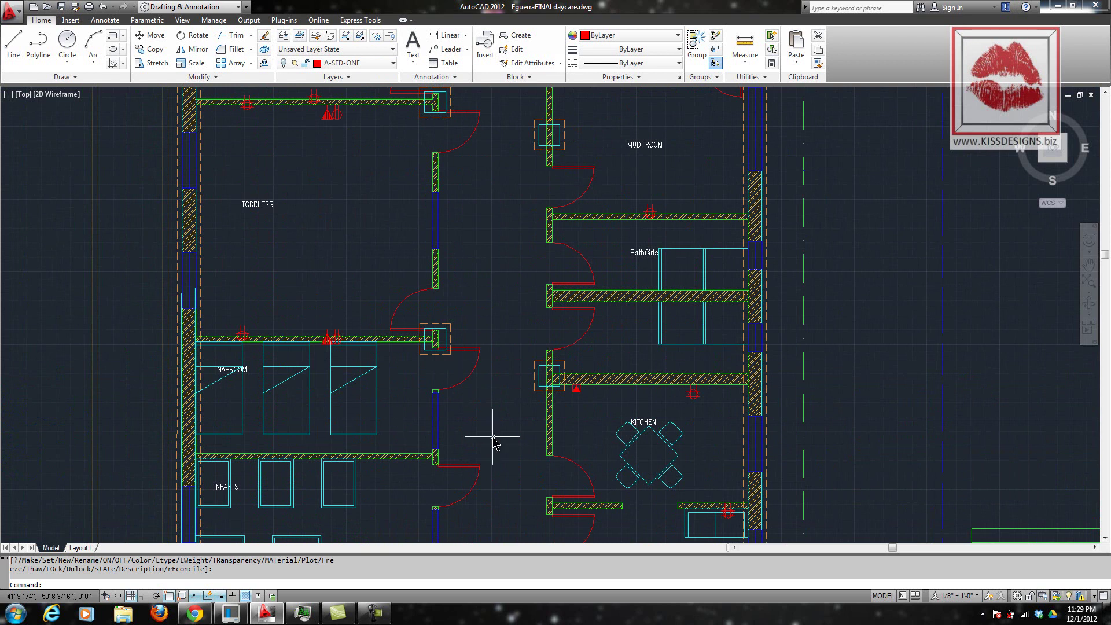
pyautogui.moveTo(493, 437); pyautogui.dragTo(541, 88, button='middle')
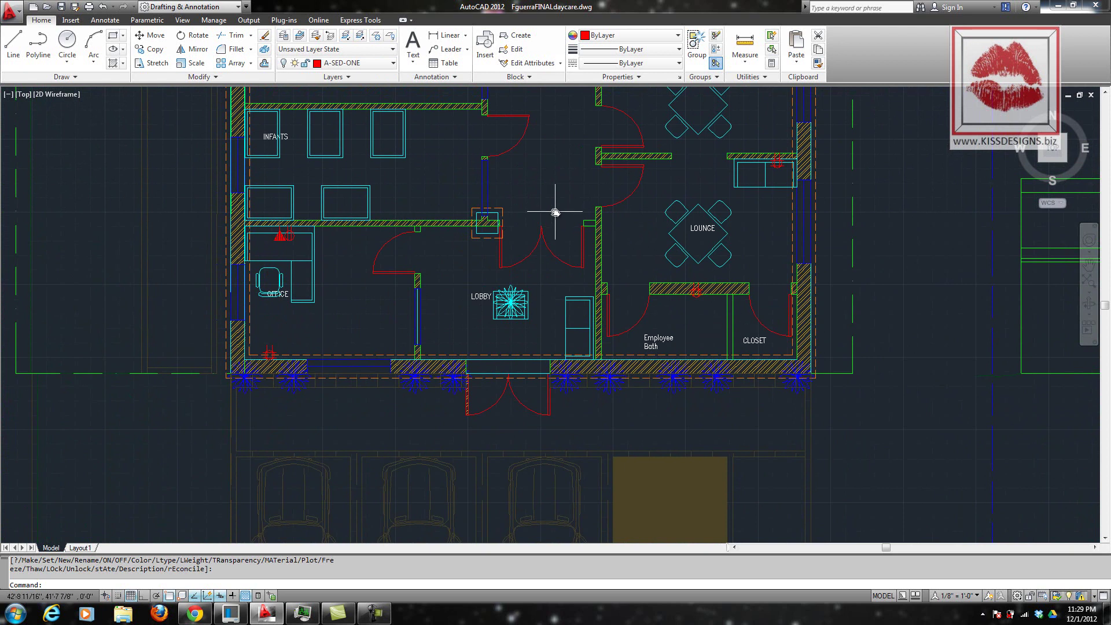
pyautogui.scroll(-2, 555, 213)
pyautogui.scroll(1, 536, 248)
pyautogui.scroll(1, 508, 340)
pyautogui.scroll(1, 498, 392)
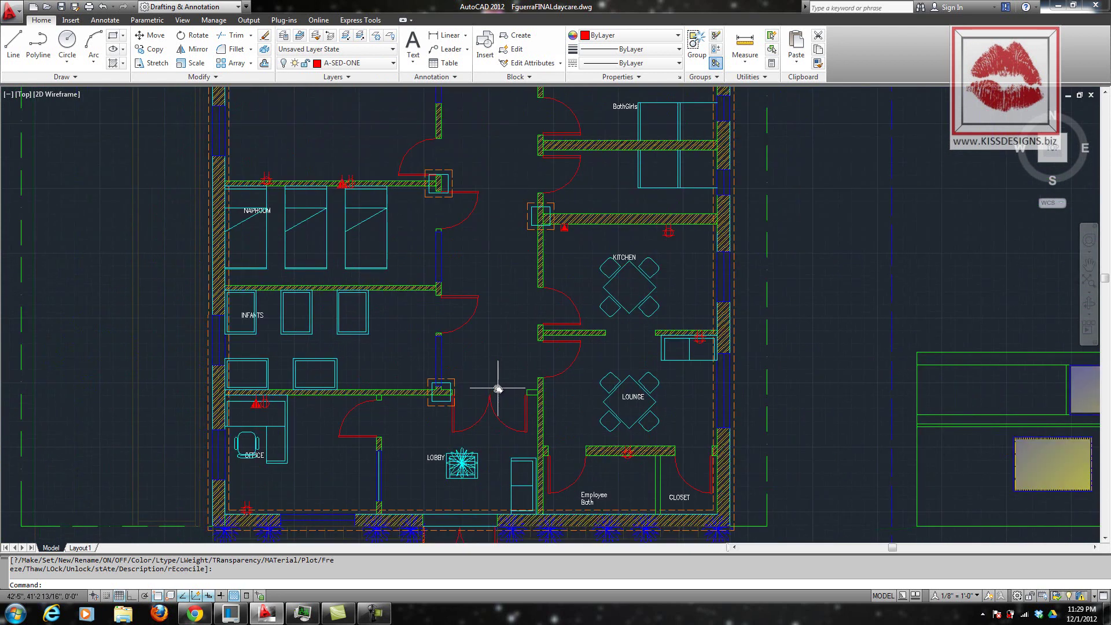
pyautogui.scroll(2, 501, 370)
pyautogui.moveTo(498, 224); pyautogui.dragTo(495, 381, button='middle')
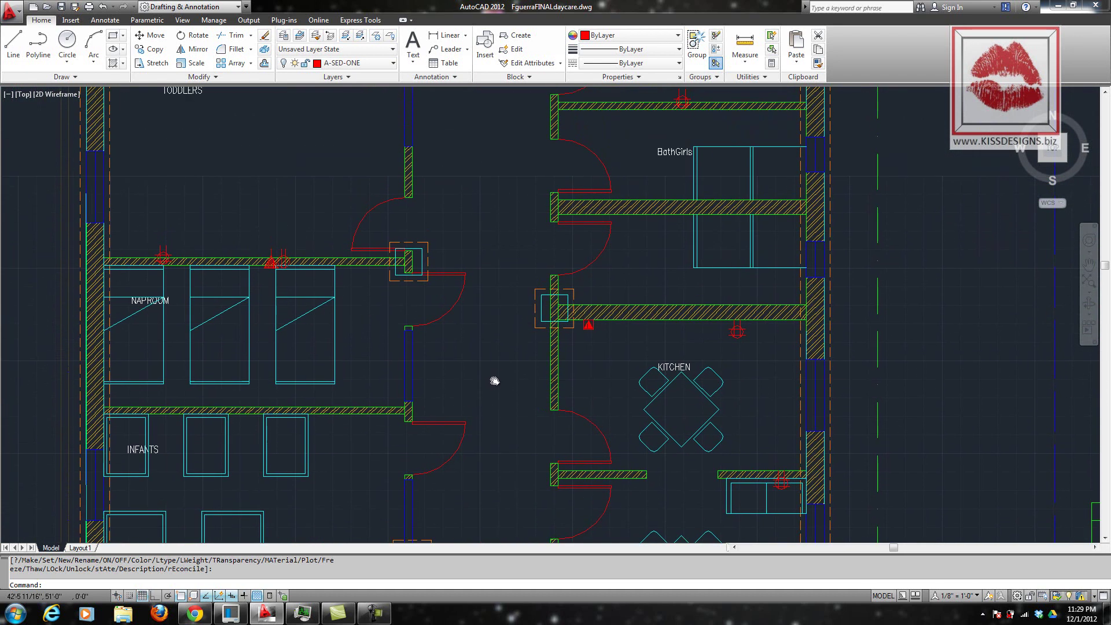
pyautogui.moveTo(508, 169); pyautogui.dragTo(495, 360, button='middle')
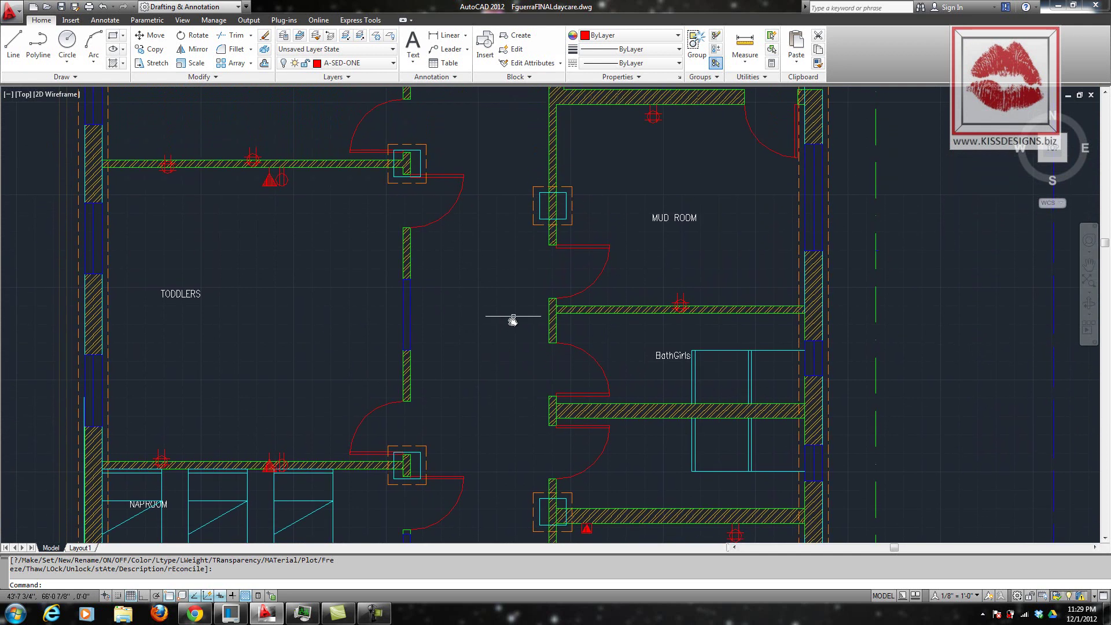
pyautogui.moveTo(491, 156)
pyautogui.mouseDown(button='middle')
pyautogui.moveTo(495, 446)
pyautogui.moveTo(510, 368)
pyautogui.moveTo(510, 377)
pyautogui.moveTo(508, 238)
pyautogui.mouseUp(button='middle')
pyautogui.scroll(-2, 510, 368)
pyautogui.scroll(-2, 508, 367)
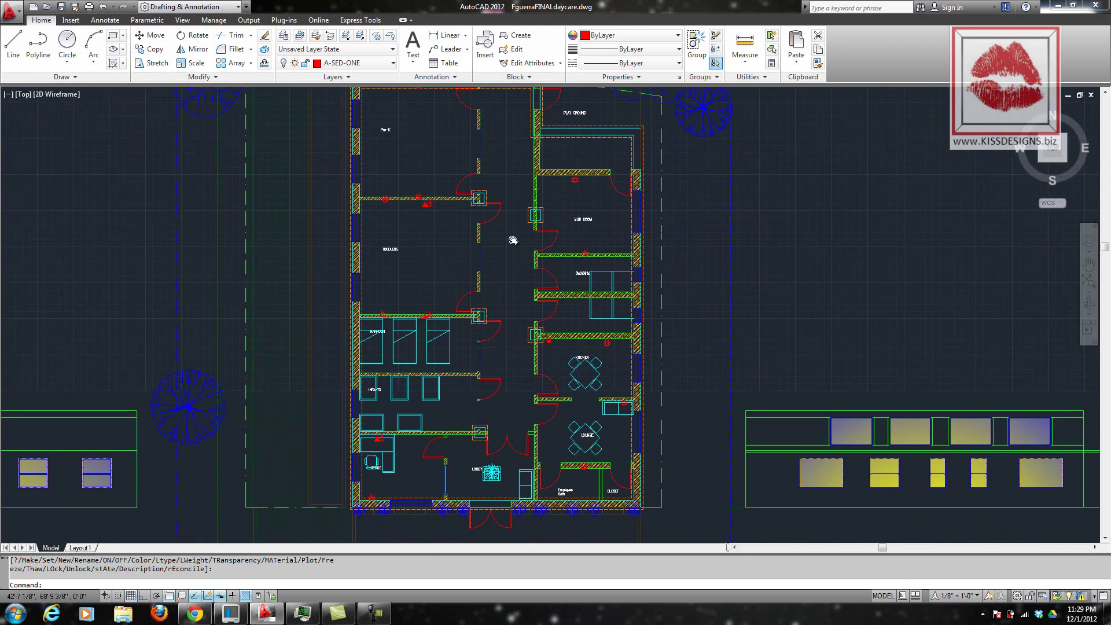
# - Turn on the A-PFIX, A-Roof, A-WALL-HATCH and CONSTRUCT layers
pyautogui.click(389, 67)
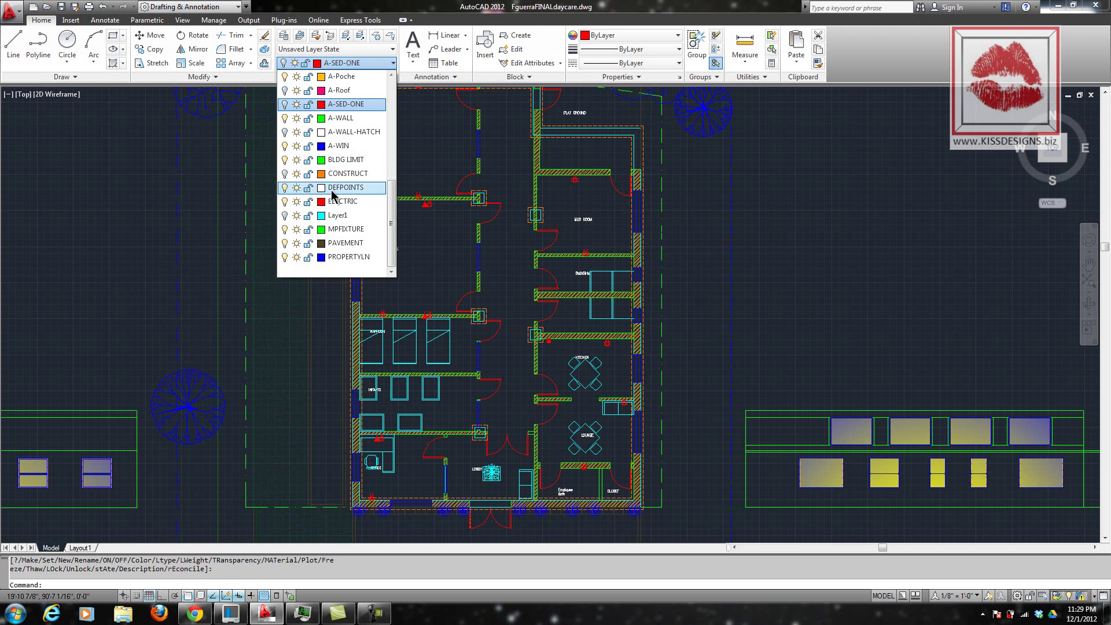
pyautogui.moveTo(392, 211); pyautogui.dragTo(389, 173)
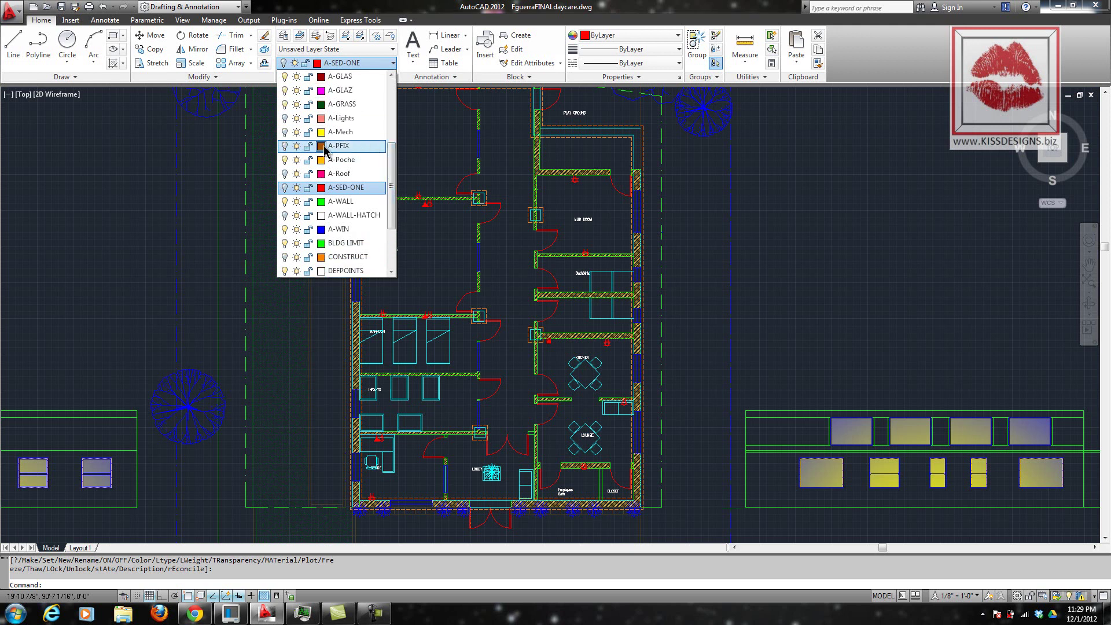
pyautogui.click(285, 146)
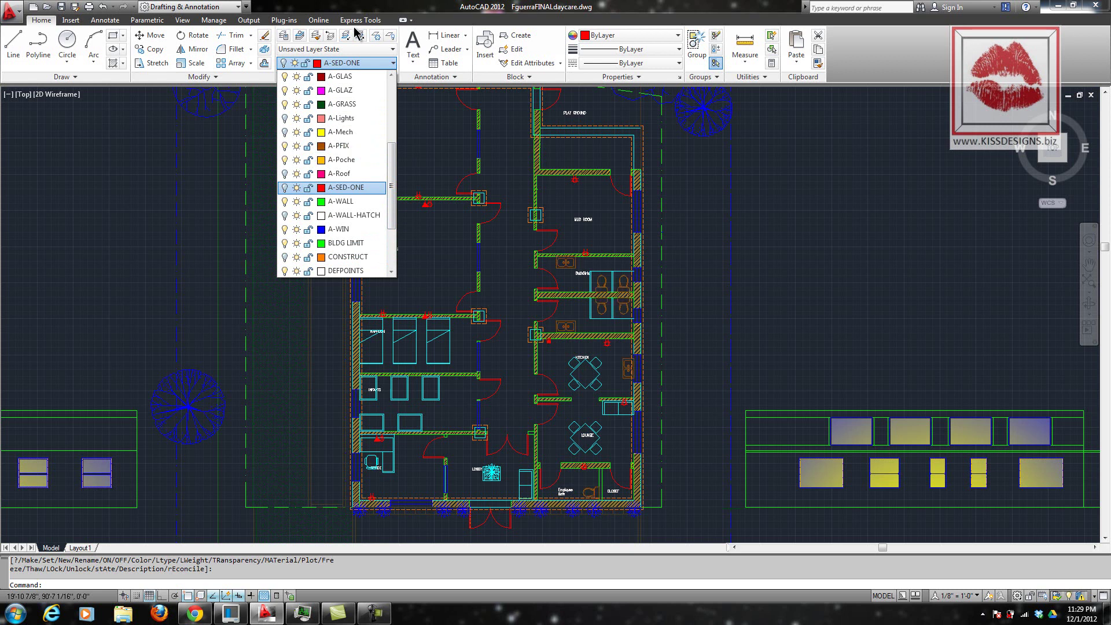
pyautogui.click(284, 174)
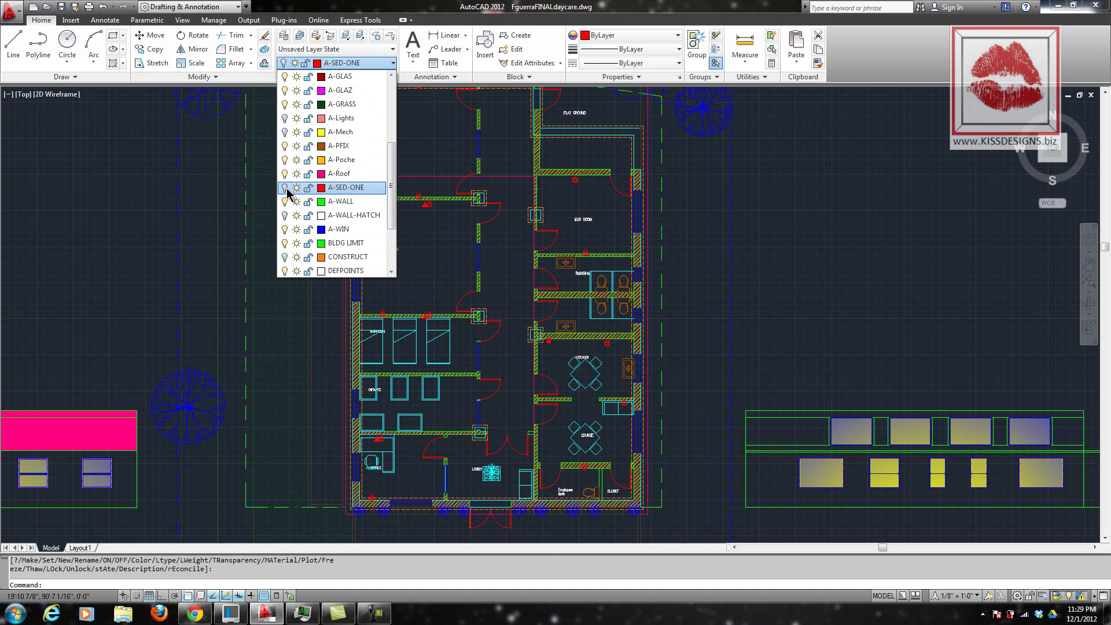
pyautogui.click(284, 216)
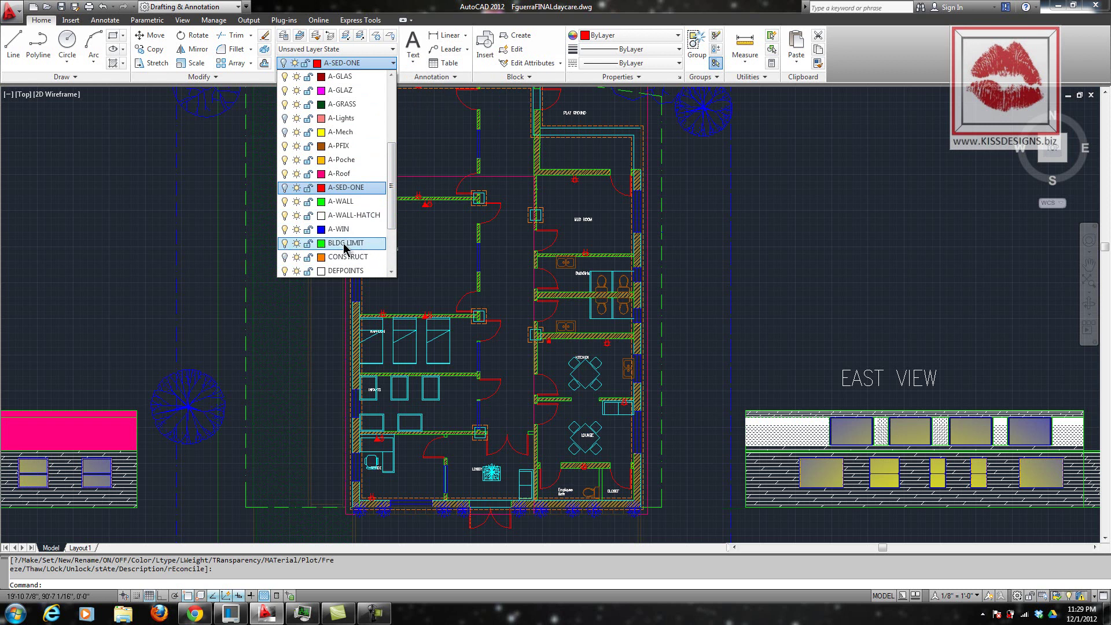
pyautogui.click(285, 260)
pyautogui.moveTo(392, 218); pyautogui.dragTo(401, 188)
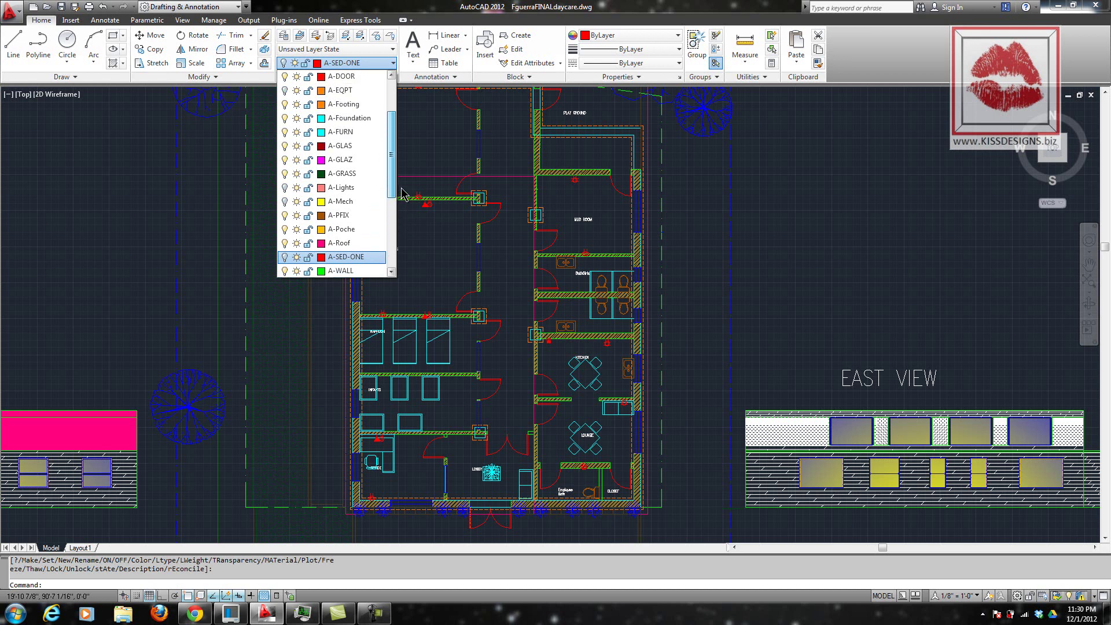
pyautogui.click(285, 202)
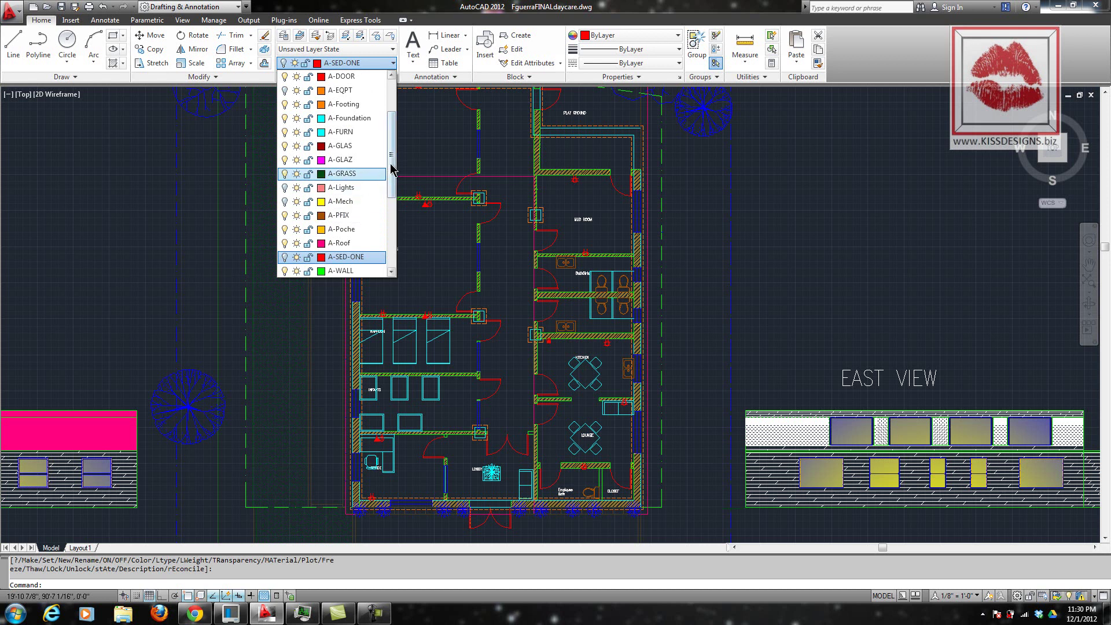
pyautogui.moveTo(391, 169); pyautogui.dragTo(391, 137)
# - Turn on the ceiling grid, mechanical symbols and lighting layers
pyautogui.click(284, 118)
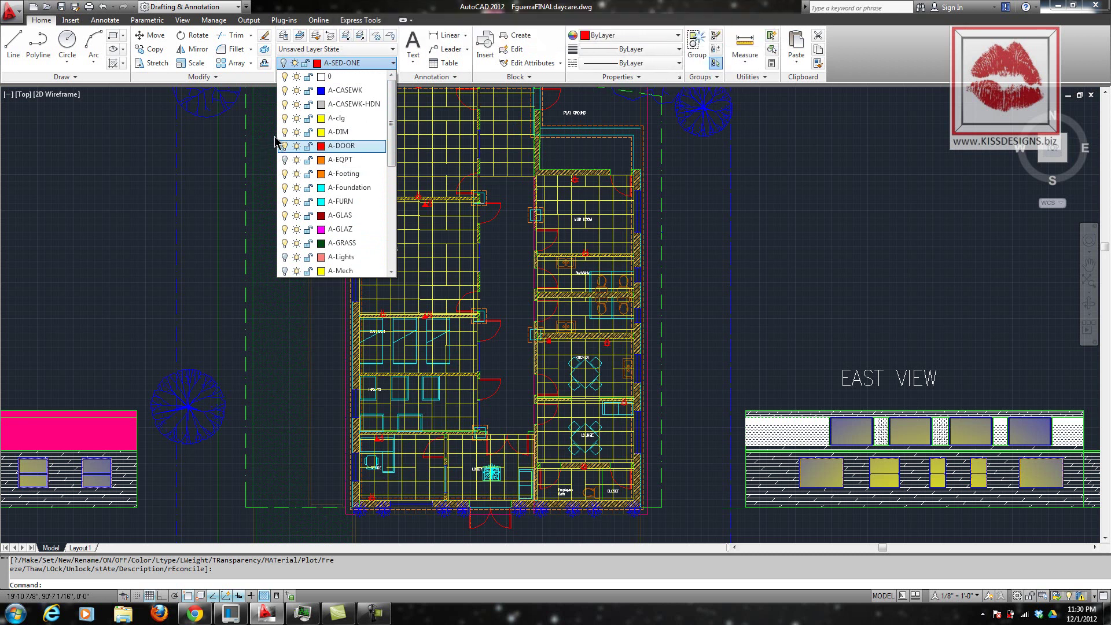
pyautogui.scroll(-2, 293, 266)
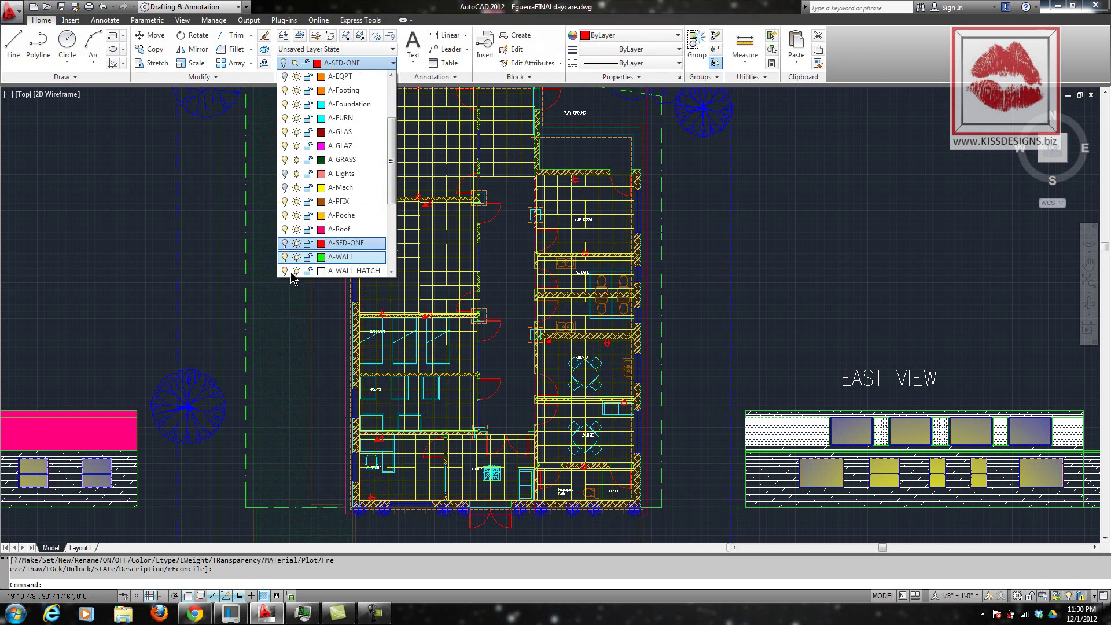
pyautogui.click(284, 188)
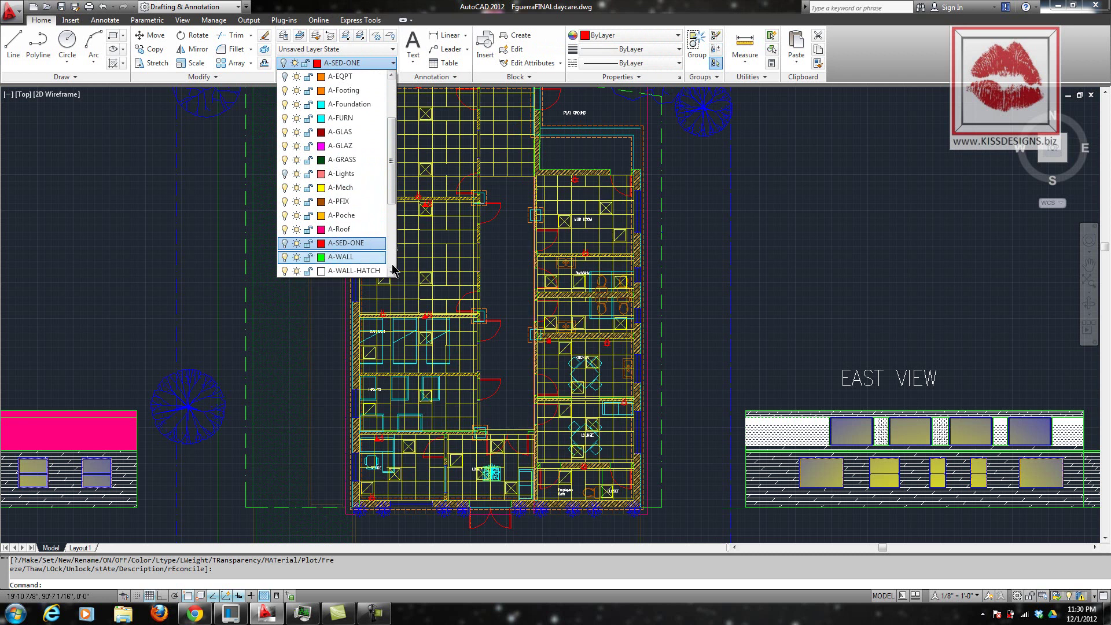
pyautogui.click(284, 173)
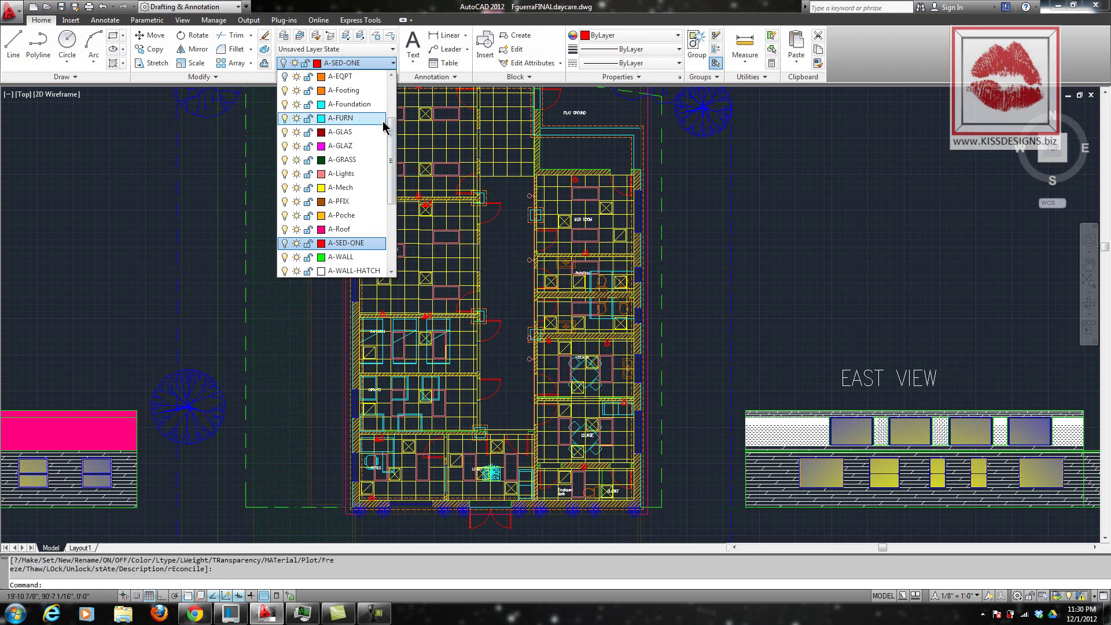
# - Scroll through the whole layer list to confirm every layer is on, then close it
pyautogui.scroll(2, 397, 132)
pyautogui.scroll(-1, 398, 133)
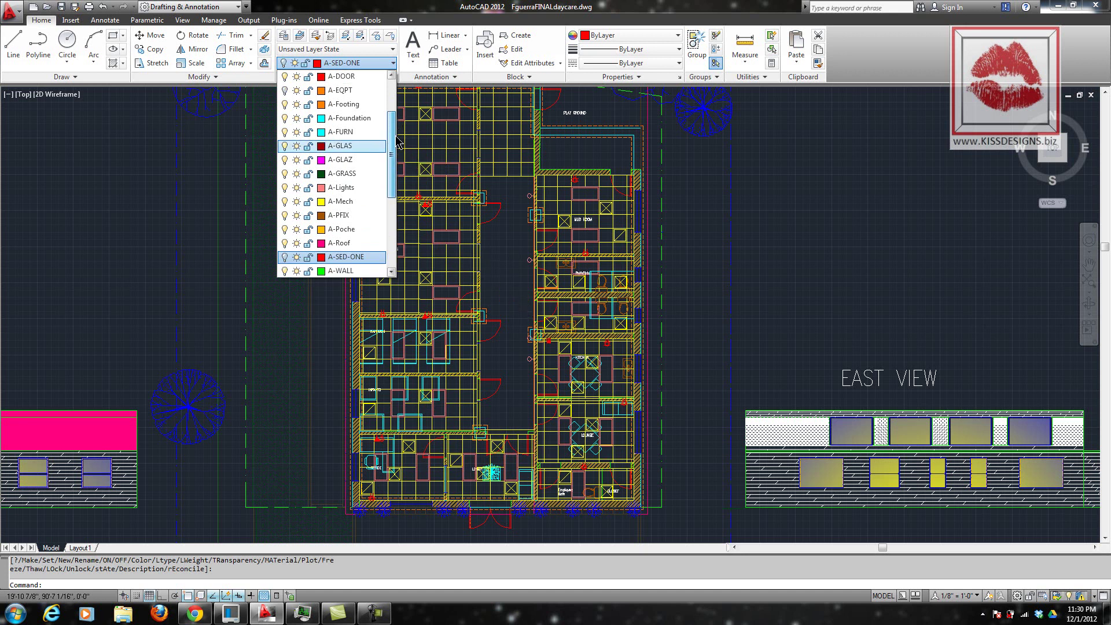
pyautogui.scroll(2, 398, 141)
pyautogui.scroll(-3, 394, 156)
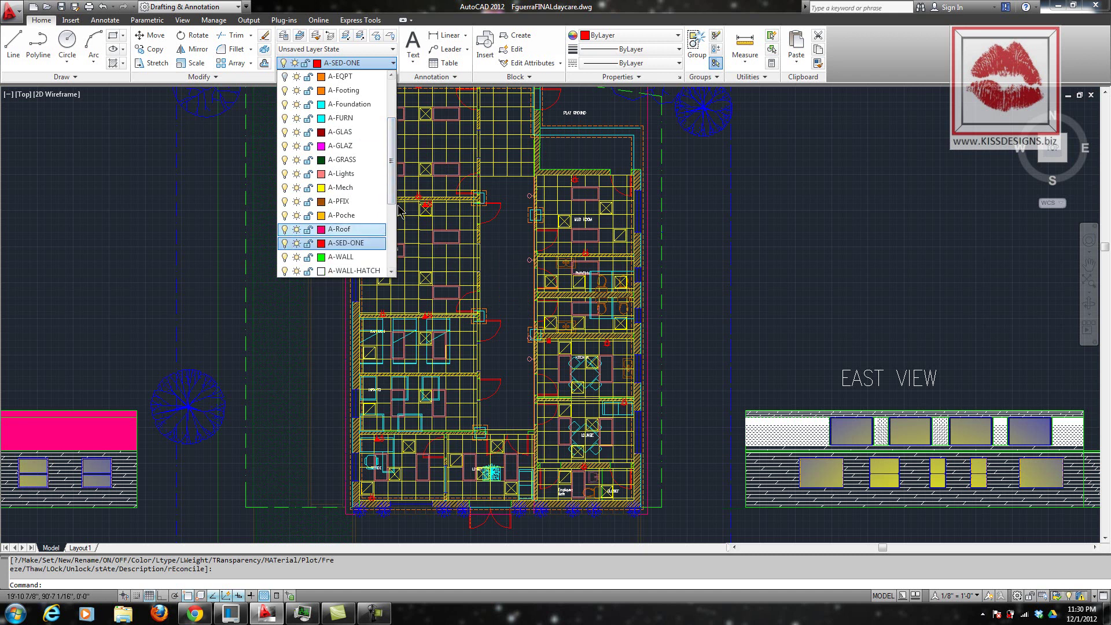
pyautogui.scroll(2, 394, 188)
pyautogui.scroll(2, 396, 173)
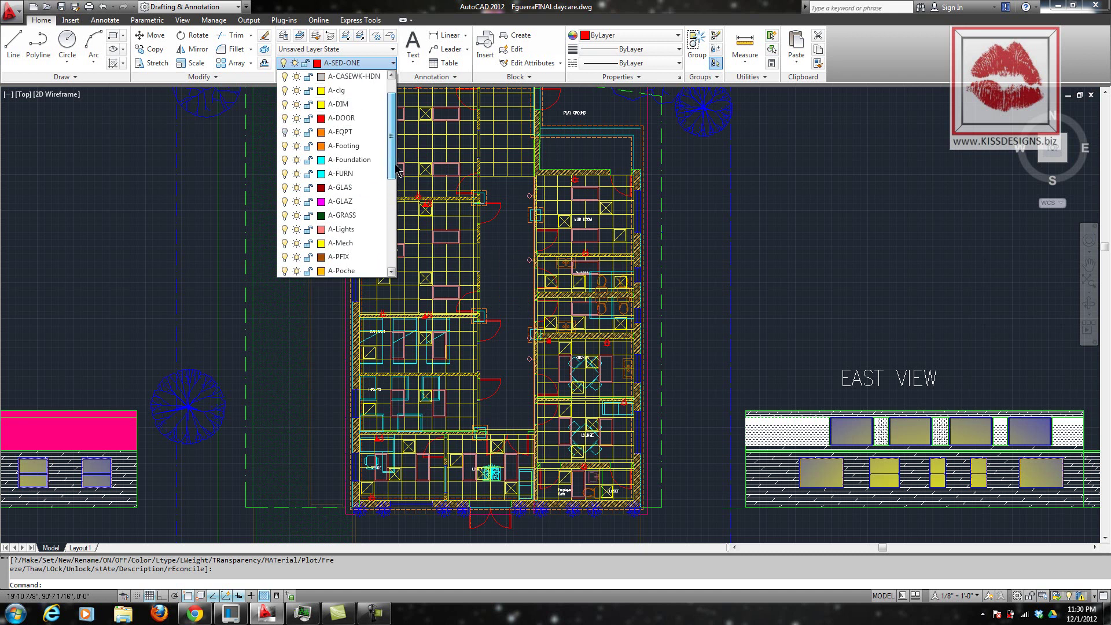
pyautogui.moveTo(396, 164); pyautogui.dragTo(398, 153)
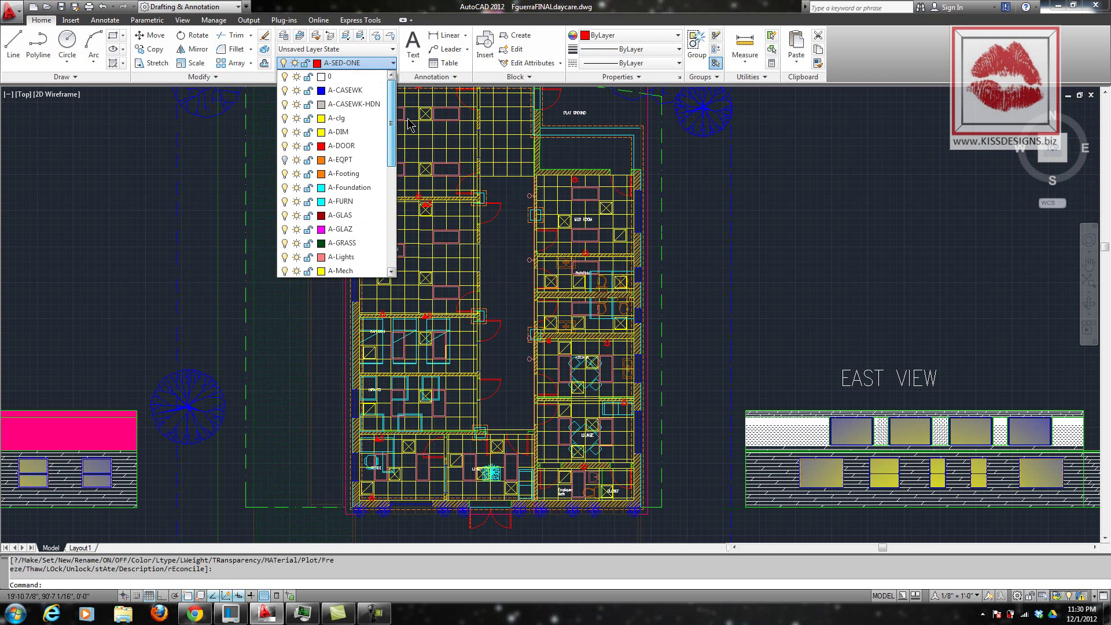
pyautogui.click(501, 242)
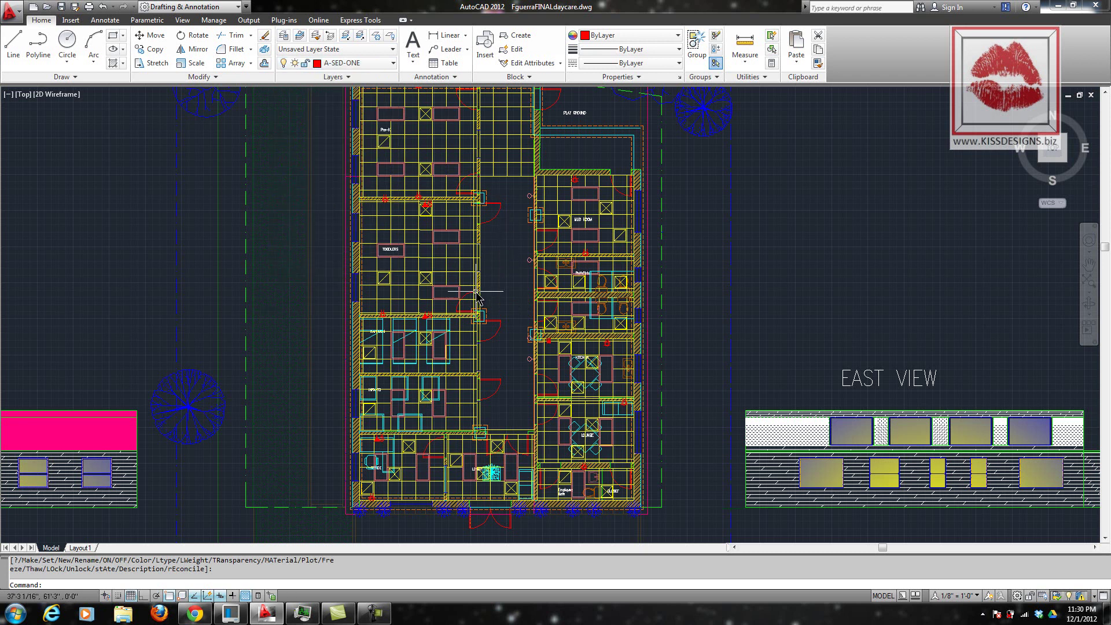
# - Pan over the floor plan's lower rooms, playground and top of the building
pyautogui.scroll(2, 477, 290)
pyautogui.moveTo(519, 421)
pyautogui.mouseDown(button='middle')
pyautogui.moveTo(544, 346)
pyautogui.moveTo(519, 261)
pyautogui.moveTo(488, 384)
pyautogui.moveTo(496, 440)
pyautogui.mouseUp(button='middle')
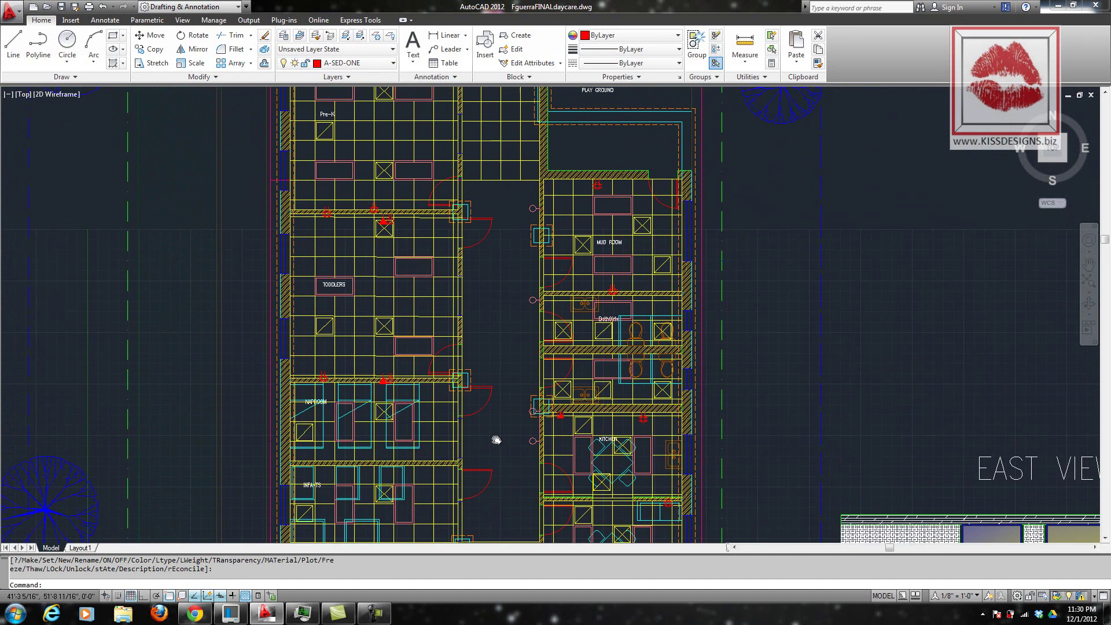
pyautogui.moveTo(526, 325); pyautogui.dragTo(518, 434, button='middle')
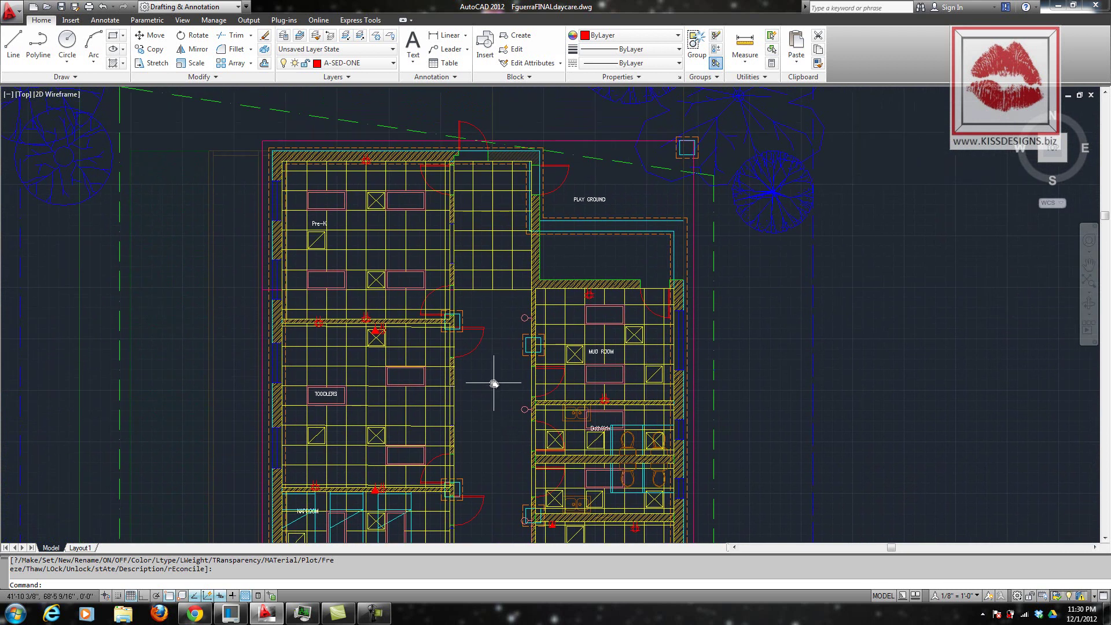
pyautogui.scroll(-2, 494, 383)
# - Zoom in on the EAST VIEW elevation, then pan over to the WEST VIEW
pyautogui.moveTo(479, 414)
pyautogui.mouseDown(button='middle')
pyautogui.moveTo(521, 340)
pyautogui.moveTo(386, 252)
pyautogui.moveTo(82, 235)
pyautogui.moveTo(129, 179)
pyautogui.mouseUp(button='middle')
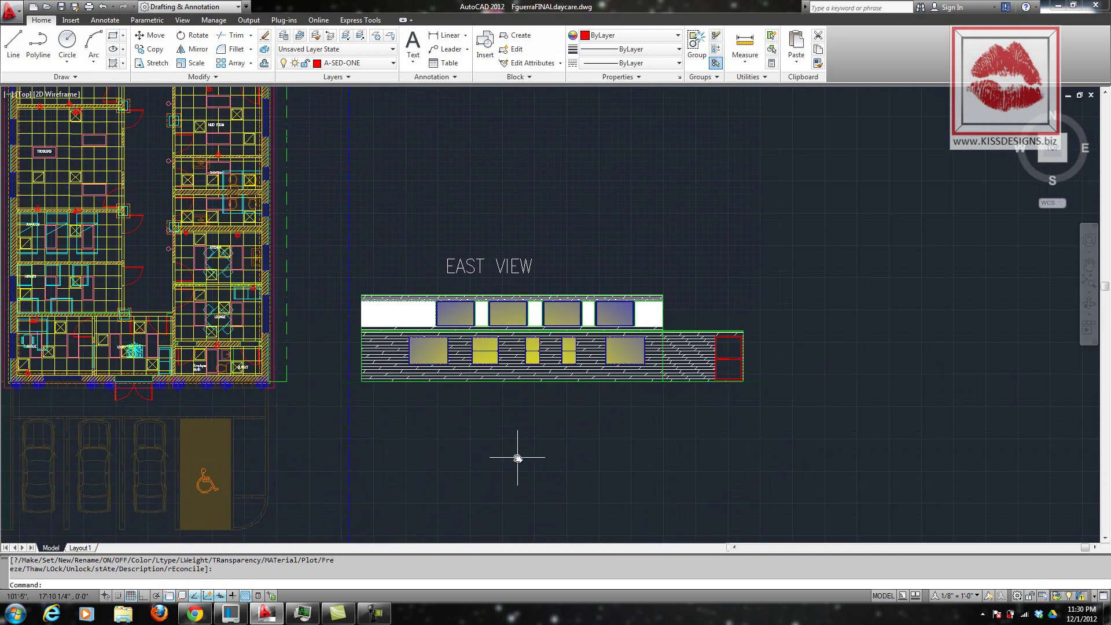
pyautogui.scroll(2, 517, 458)
pyautogui.scroll(2, 517, 457)
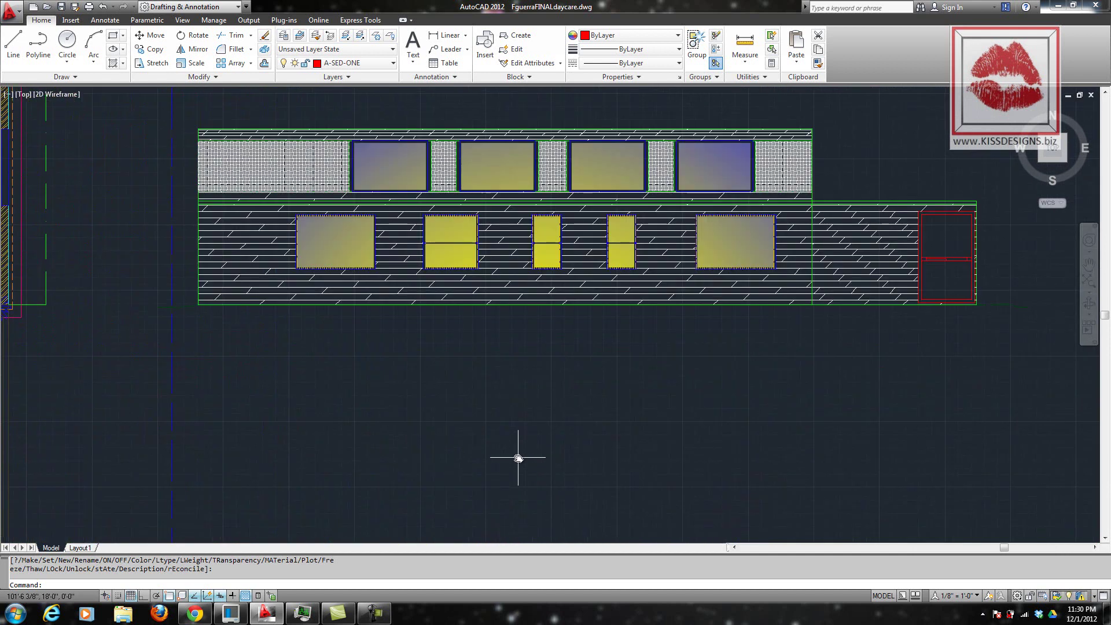
pyautogui.moveTo(543, 427); pyautogui.dragTo(538, 531, button='middle')
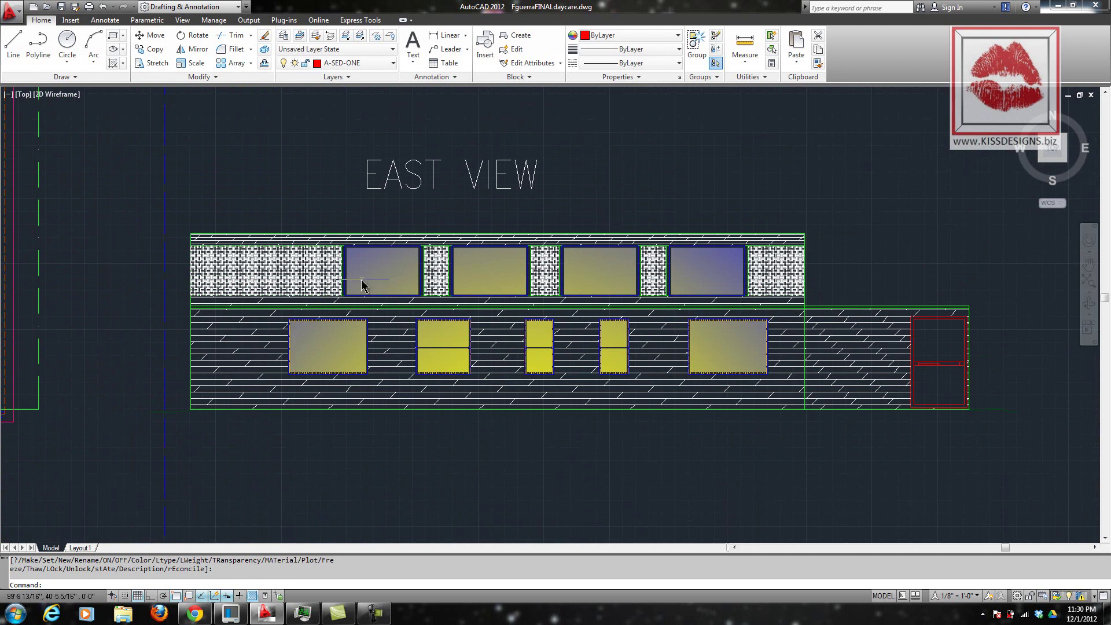
pyautogui.scroll(-7, 357, 286)
pyautogui.moveTo(47, 343); pyautogui.dragTo(621, 377, button='middle')
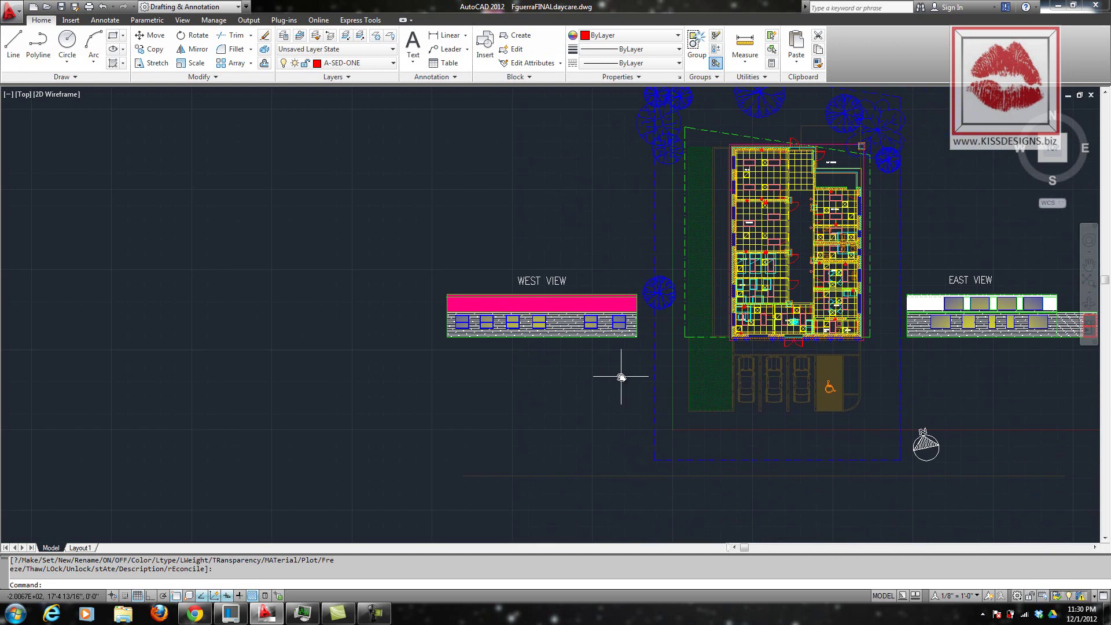
# - Zoom in on and centre the WEST VIEW elevation
pyautogui.scroll(3, 621, 376)
pyautogui.moveTo(580, 372); pyautogui.dragTo(702, 461, button='middle')
pyautogui.scroll(2, 695, 453)
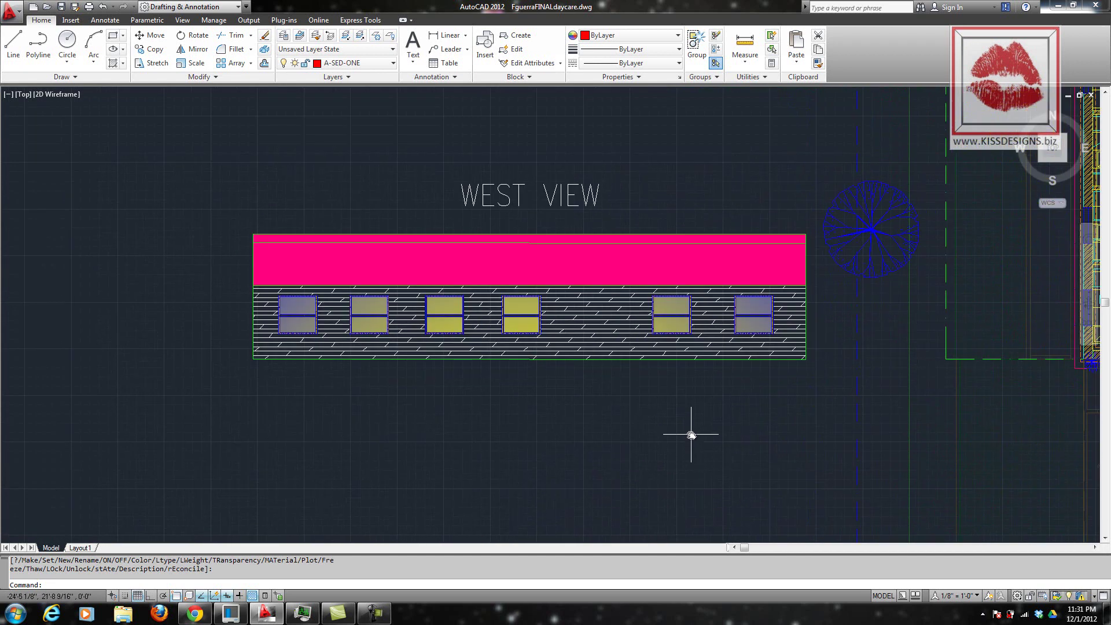
pyautogui.scroll(-4, 692, 433)
# - Pan to the SOUTH VIEW elevation, zoom in on the house, then zoom back out
pyautogui.moveTo(721, 462)
pyautogui.mouseDown(button='middle')
pyautogui.moveTo(528, 168)
pyautogui.moveTo(530, 193)
pyautogui.mouseUp(button='middle')
pyautogui.moveTo(801, 529)
pyautogui.mouseDown(button='middle')
pyautogui.moveTo(714, 342)
pyautogui.moveTo(853, 384)
pyautogui.mouseUp(button='middle')
pyautogui.scroll(1, 650, 376)
pyautogui.scroll(3, 657, 422)
pyautogui.scroll(2, 856, 387)
pyautogui.scroll(2, 789, 310)
pyautogui.moveTo(789, 310)
pyautogui.mouseDown(button='middle')
pyautogui.moveTo(952, 354)
pyautogui.moveTo(1056, 428)
pyautogui.mouseUp(button='middle')
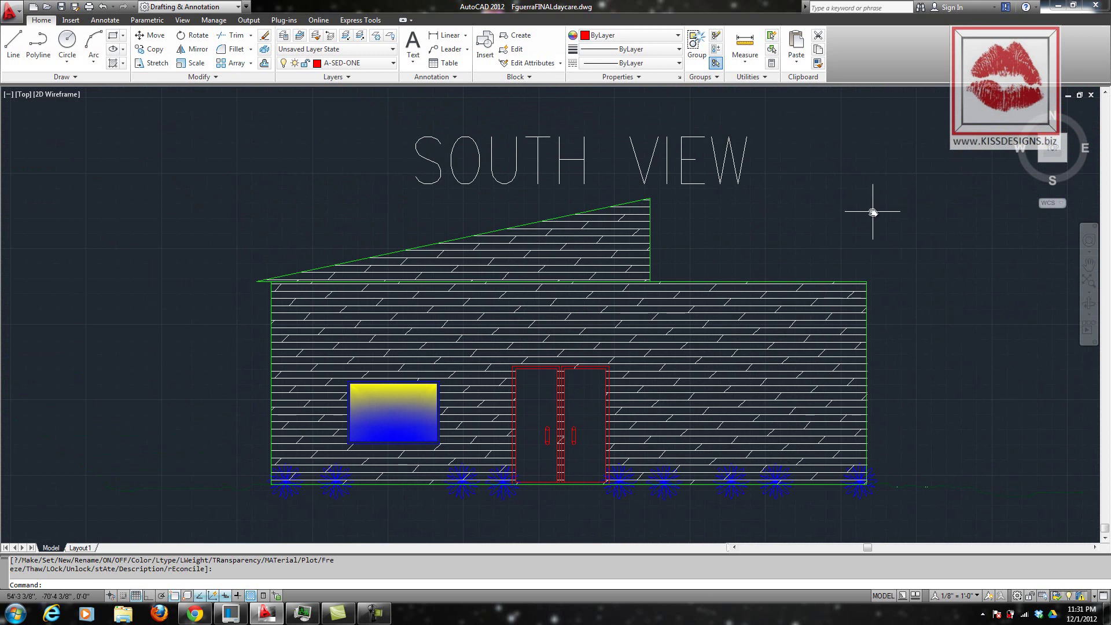
pyautogui.scroll(-4, 872, 212)
pyautogui.scroll(-2, 855, 199)
# - Zoom in on the NORTH VIEW elevation, then recentre the site plan between both side elevations
pyautogui.moveTo(813, 210); pyautogui.dragTo(752, 512, button='middle')
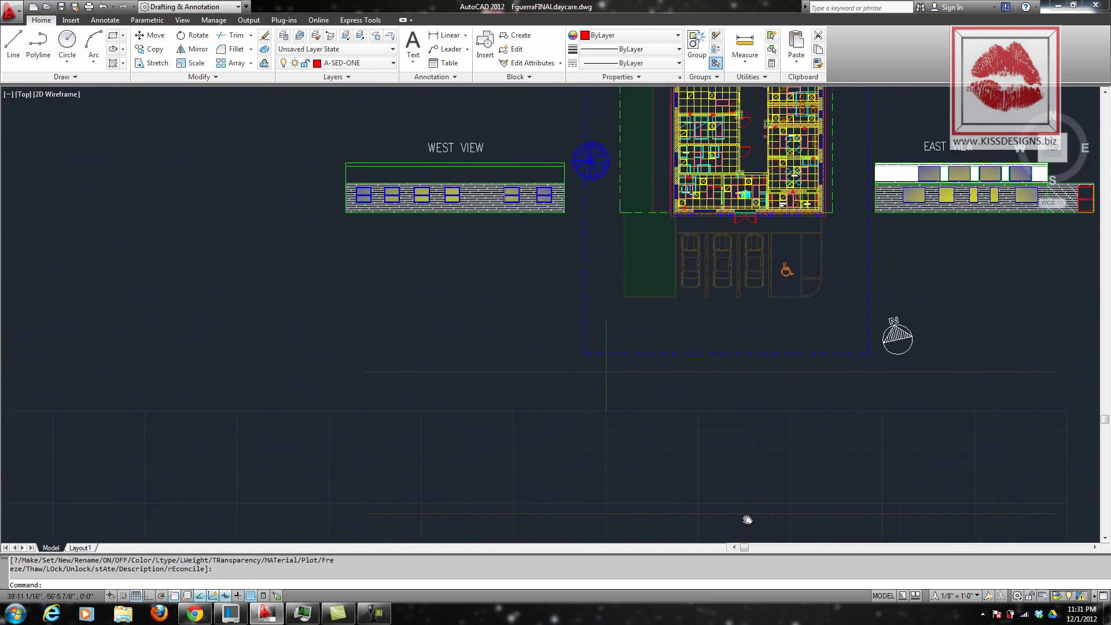
pyautogui.moveTo(868, 140)
pyautogui.mouseDown(button='middle')
pyautogui.moveTo(806, 223)
pyautogui.moveTo(799, 283)
pyautogui.moveTo(821, 334)
pyautogui.moveTo(984, 318)
pyautogui.mouseUp(button='middle')
pyautogui.scroll(1, 820, 352)
pyautogui.scroll(2, 820, 352)
pyautogui.scroll(3, 984, 318)
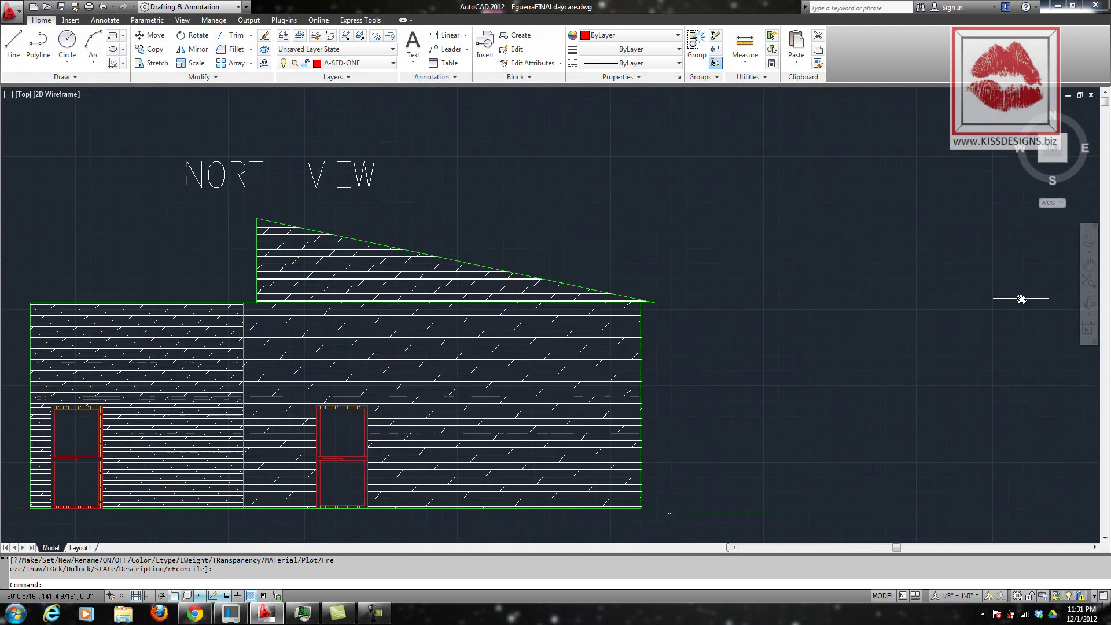
pyautogui.moveTo(851, 290); pyautogui.dragTo(1051, 288, button='middle')
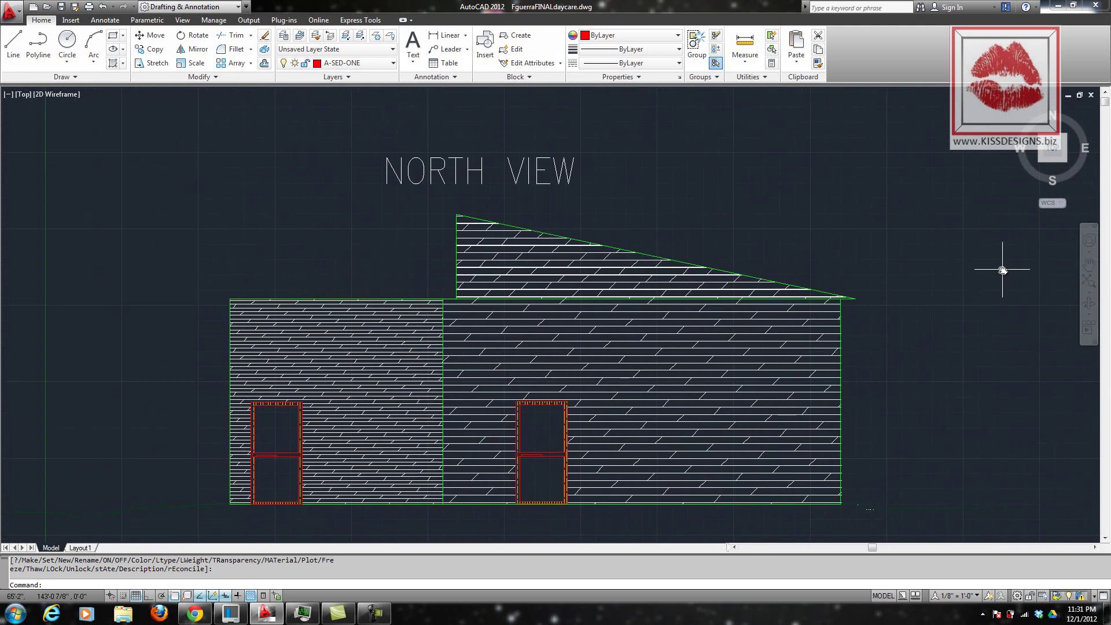
pyautogui.scroll(-1, 942, 240)
pyautogui.scroll(-2, 938, 247)
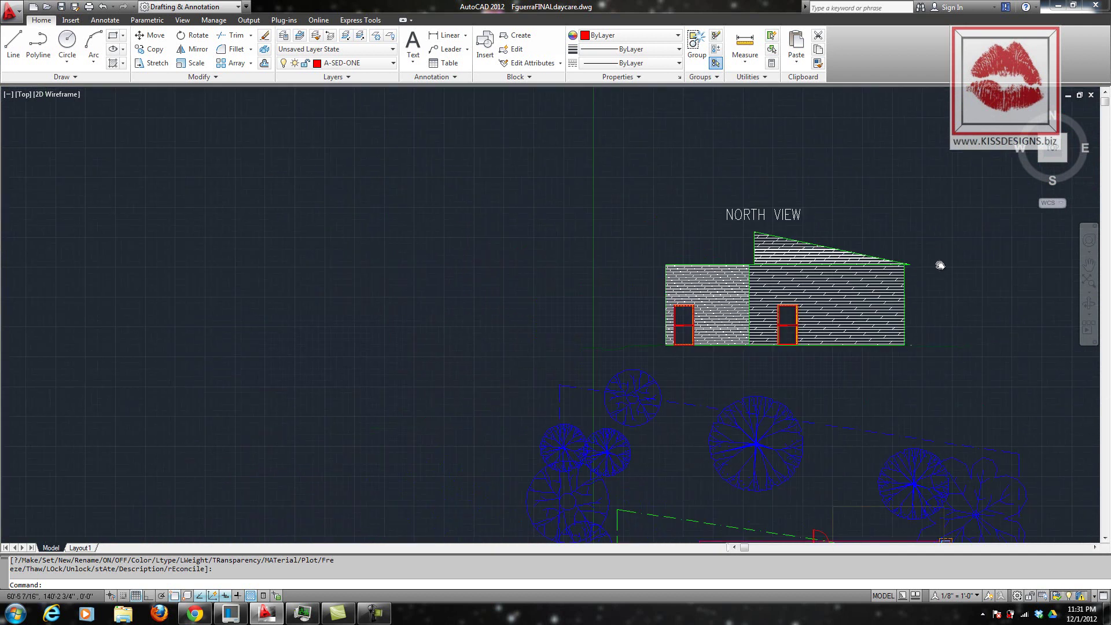
pyautogui.scroll(-1, 938, 311)
pyautogui.moveTo(949, 342)
pyautogui.mouseDown(button='middle')
pyautogui.moveTo(891, 189)
pyautogui.moveTo(636, 53)
pyautogui.moveTo(659, 102)
pyautogui.mouseUp(button='middle')
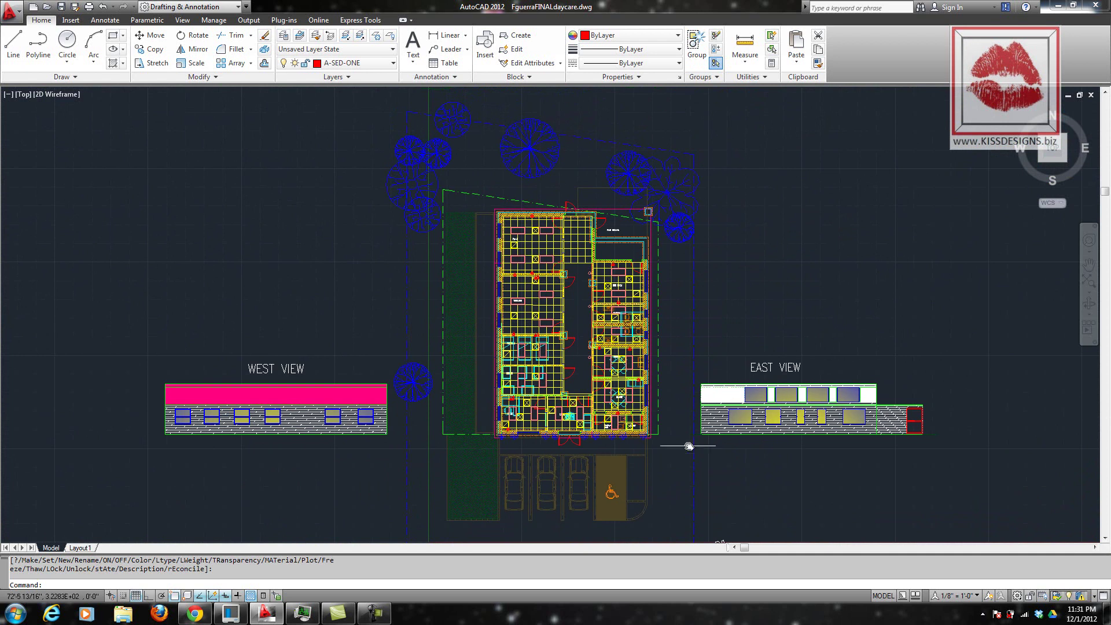
# - Pan and zoom in on the parking stalls, including the accessible space
pyautogui.moveTo(675, 463); pyautogui.dragTo(682, 293, button='middle')
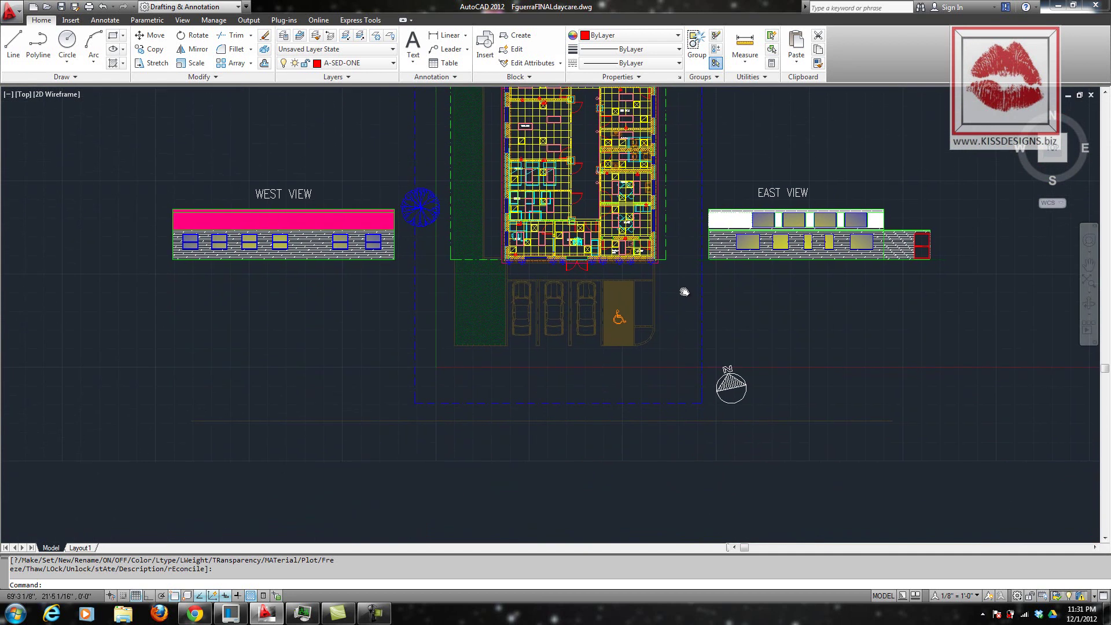
pyautogui.scroll(2, 659, 332)
pyautogui.scroll(2, 639, 346)
pyautogui.scroll(1, 639, 346)
pyautogui.moveTo(449, 414)
pyautogui.mouseDown(button='middle')
pyautogui.moveTo(528, 479)
pyautogui.moveTo(594, 511)
pyautogui.mouseUp(button='middle')
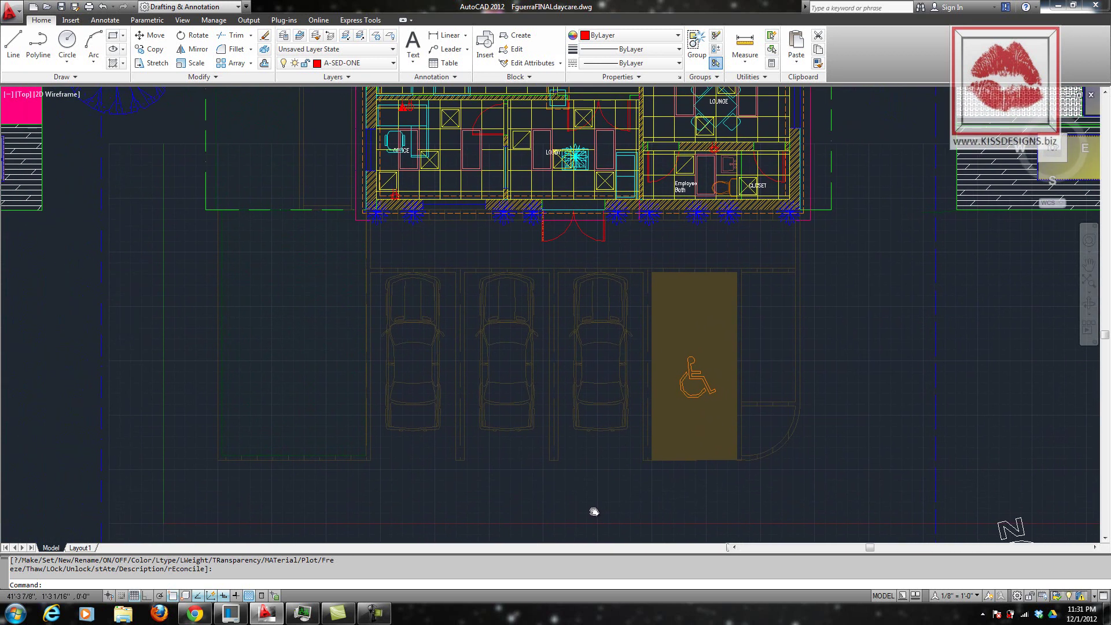
pyautogui.scroll(2, 613, 491)
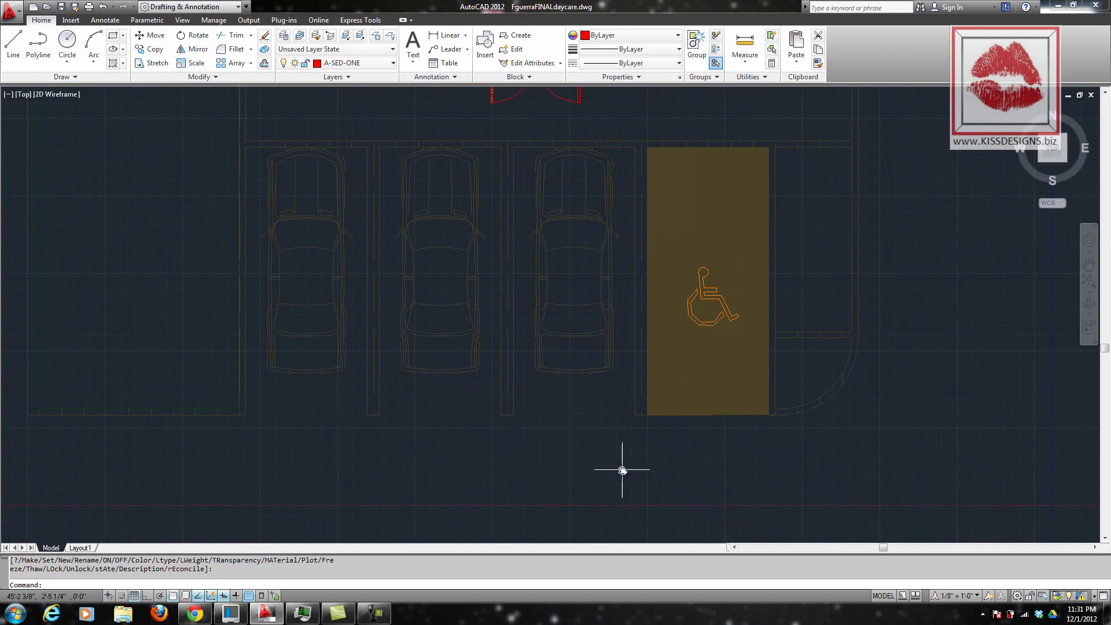
pyautogui.scroll(-2, 622, 470)
# - Pan and zoom onto the floor plan rooms beside the EAST VIEW elevation
pyautogui.moveTo(214, 243)
pyautogui.mouseDown(button='middle')
pyautogui.moveTo(277, 373)
pyautogui.moveTo(303, 391)
pyautogui.mouseUp(button='middle')
pyautogui.scroll(1, 303, 390)
pyautogui.scroll(-3, 303, 391)
pyautogui.scroll(3, 303, 391)
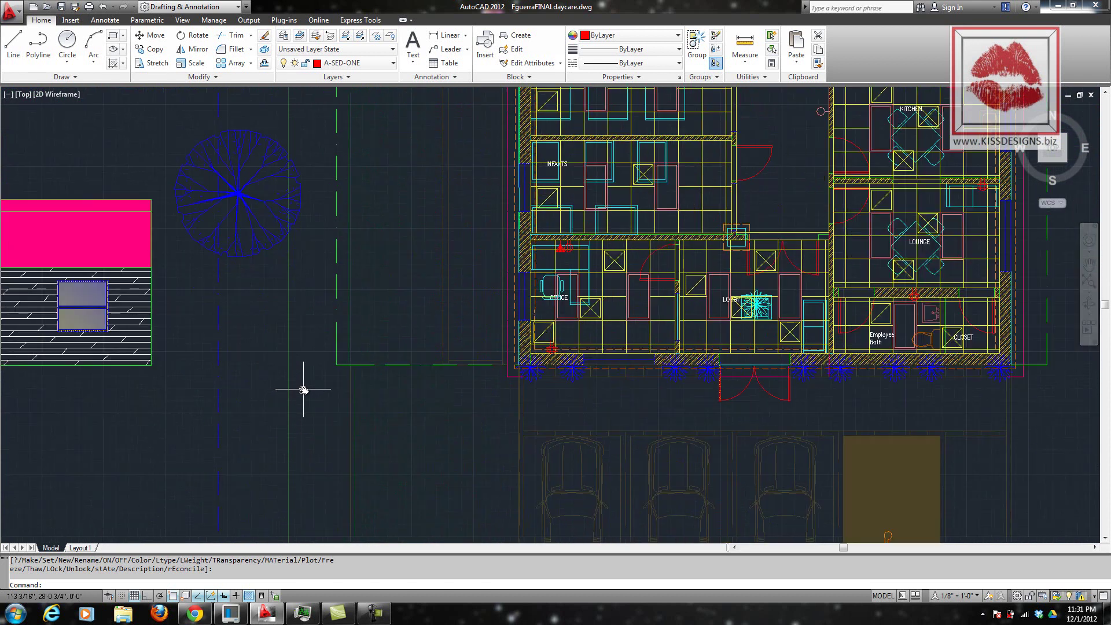
pyautogui.scroll(1, 302, 390)
pyautogui.scroll(-2, 303, 389)
pyautogui.scroll(-1, 305, 384)
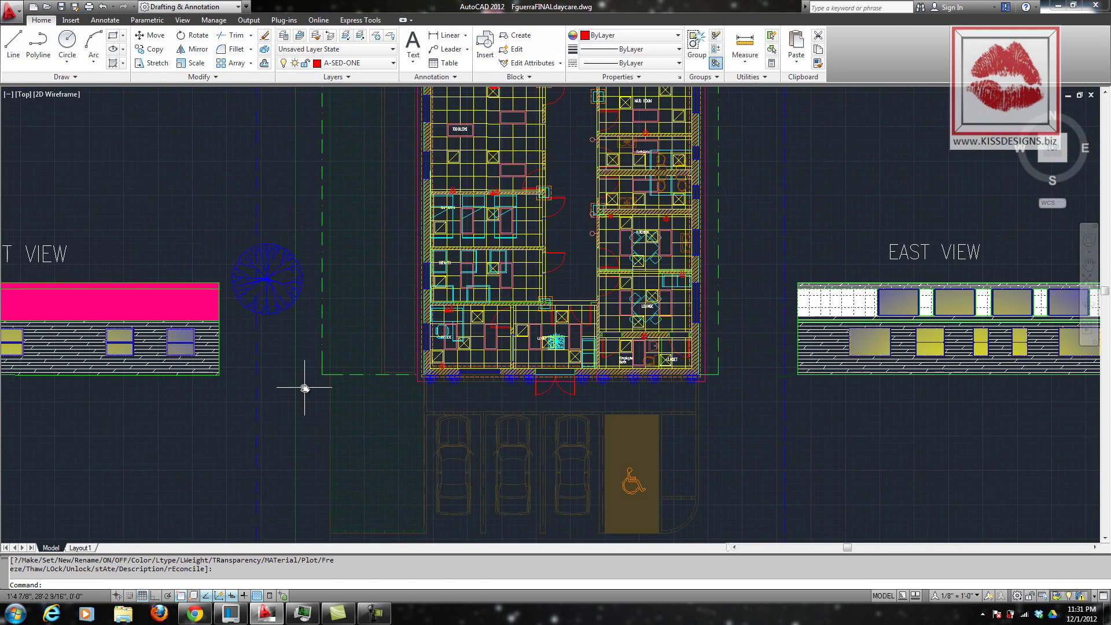
pyautogui.moveTo(396, 273)
pyautogui.mouseDown(button='middle')
pyautogui.moveTo(391, 479)
pyautogui.moveTo(377, 409)
pyautogui.moveTo(356, 396)
pyautogui.mouseUp(button='middle')
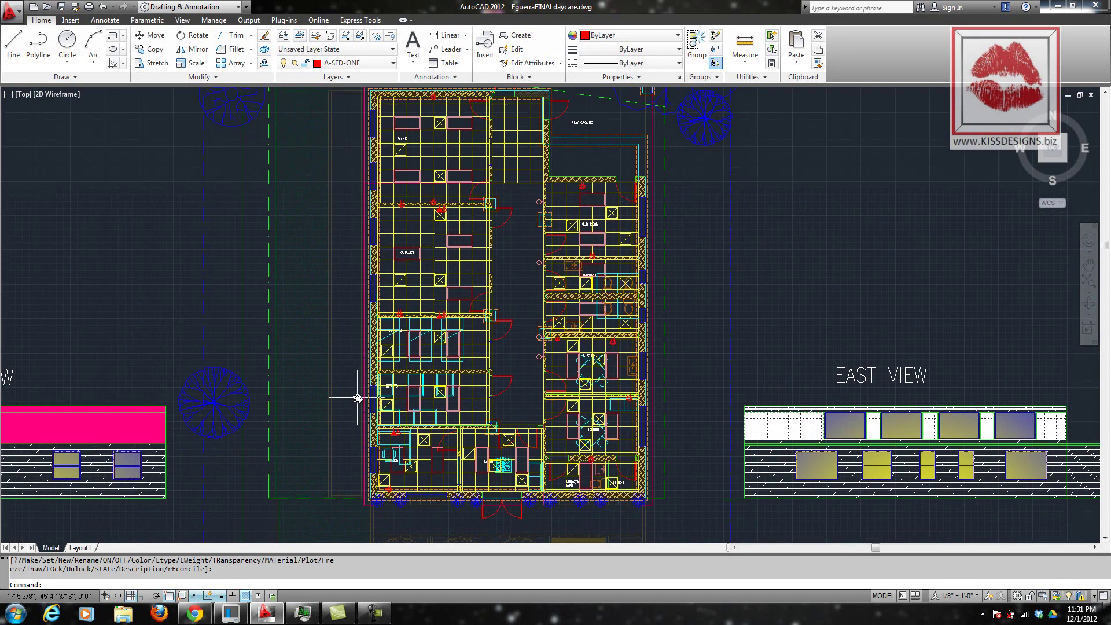
# - Zoom to extents so the site plan and North, South, East and West elevations all fit
pyautogui.write('zoom')
pyautogui.press('Return')
pyautogui.write('e')
pyautogui.press('Return')
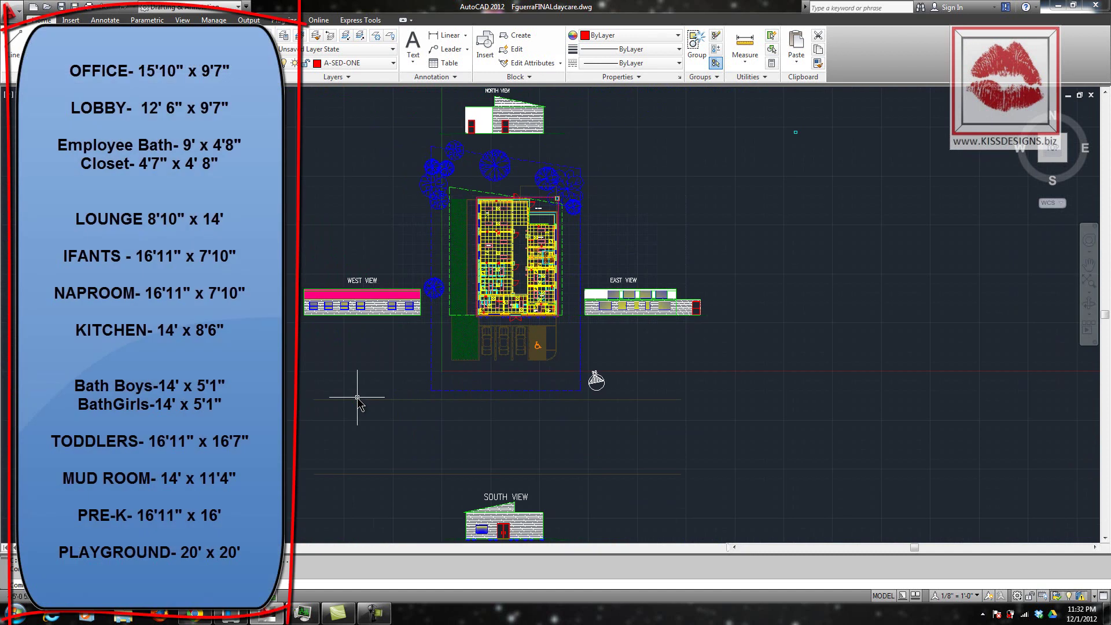